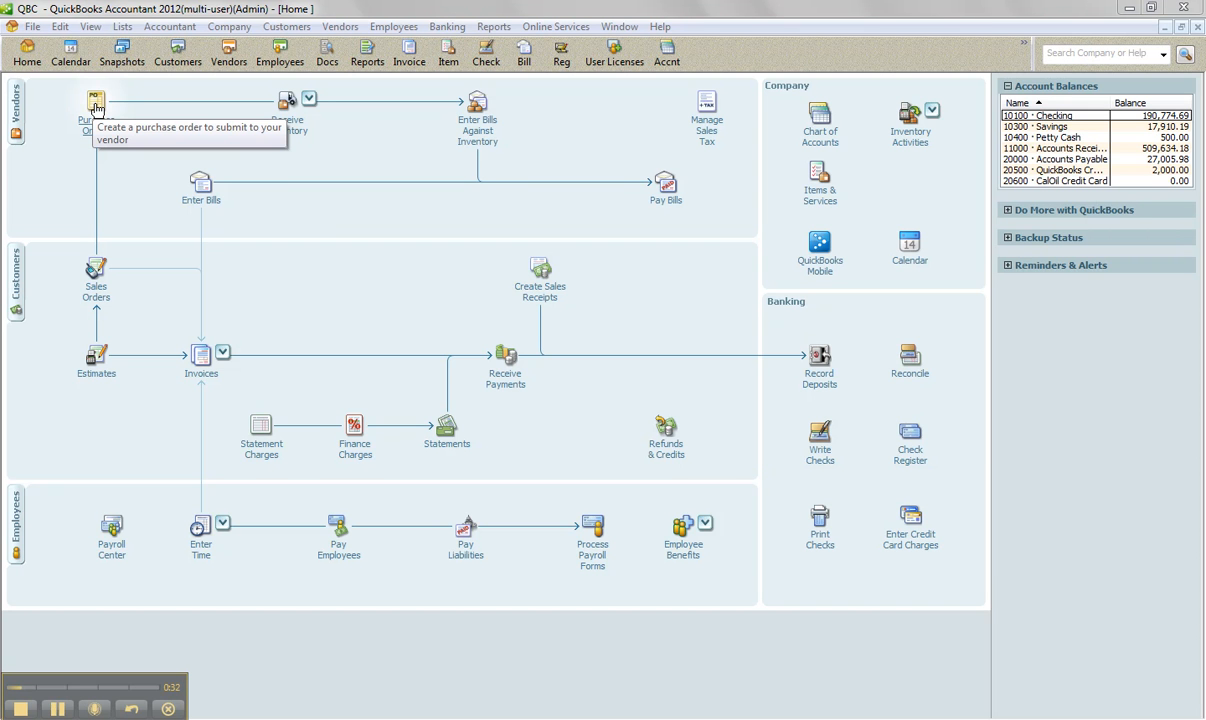
- Start a new purchase order for the vendor Calendar-V
{"action": "left_click", "coordinate": [96, 104]}
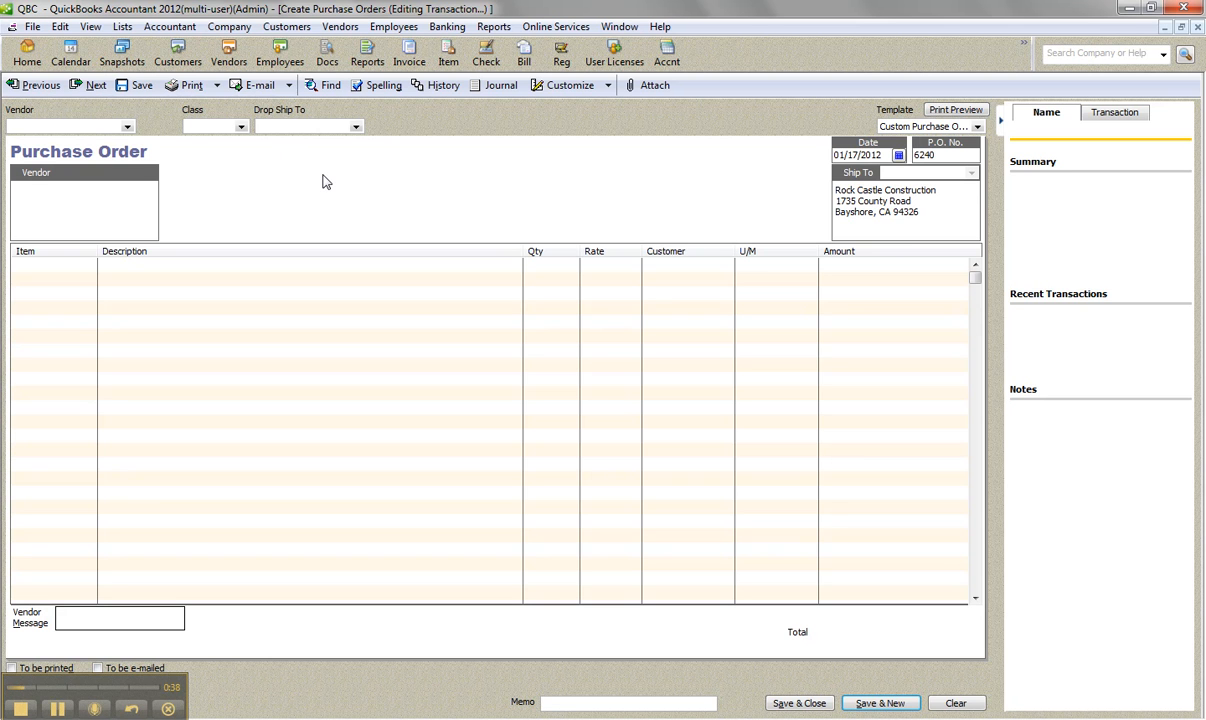
{"action": "left_click", "coordinate": [124, 126]}
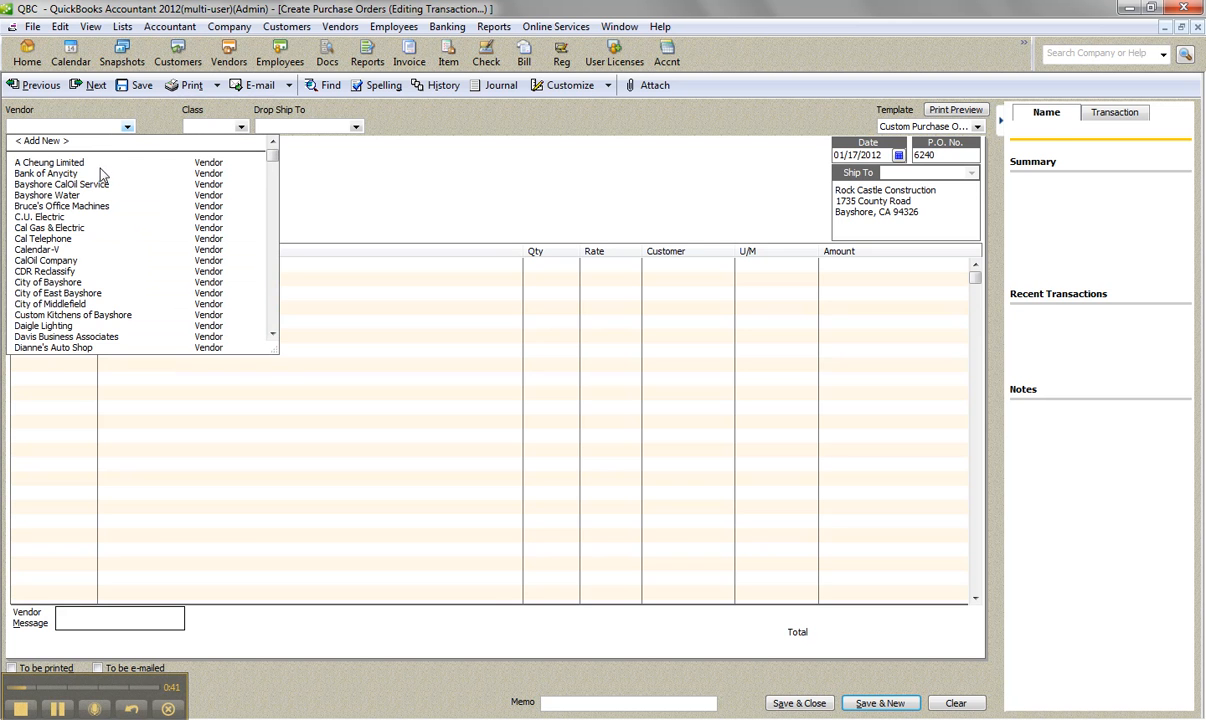
{"action": "left_click", "coordinate": [47, 249]}
- Add the Light Pine cabinet and the Brass hinges hardware item as two lines of the purchase order
{"action": "left_click", "coordinate": [66, 263]}
{"action": "left_click", "coordinate": [89, 265]}
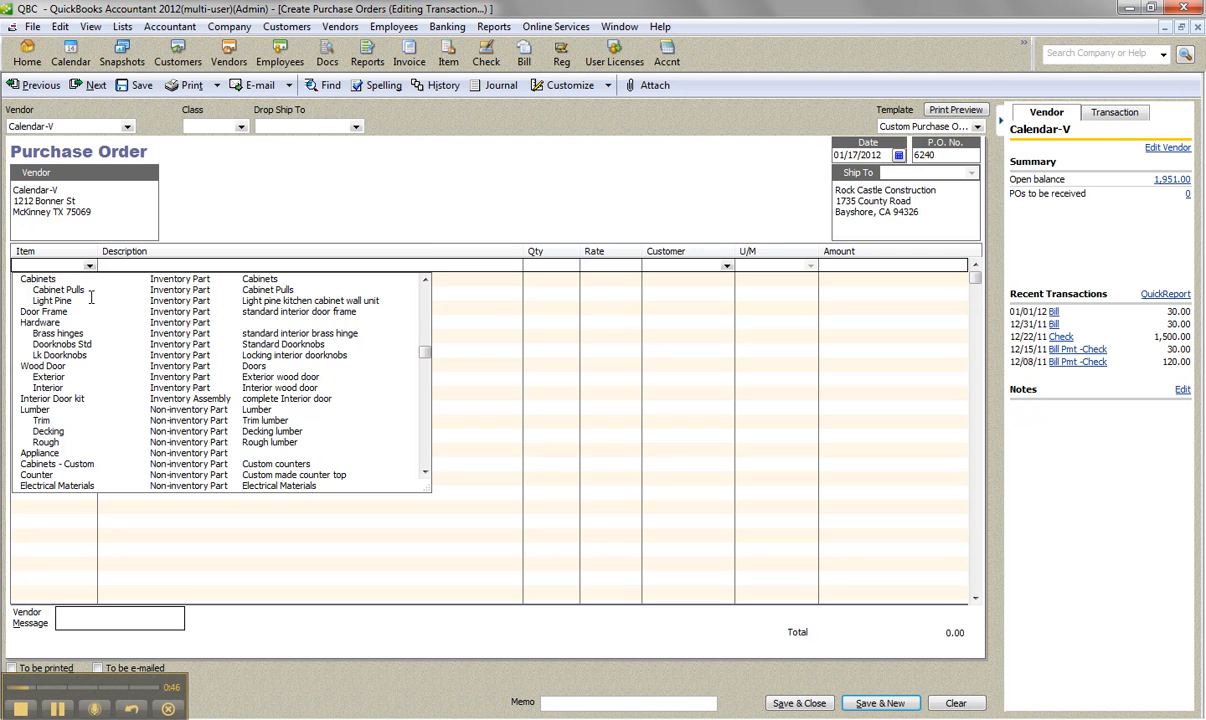
{"action": "left_click", "coordinate": [66, 302]}
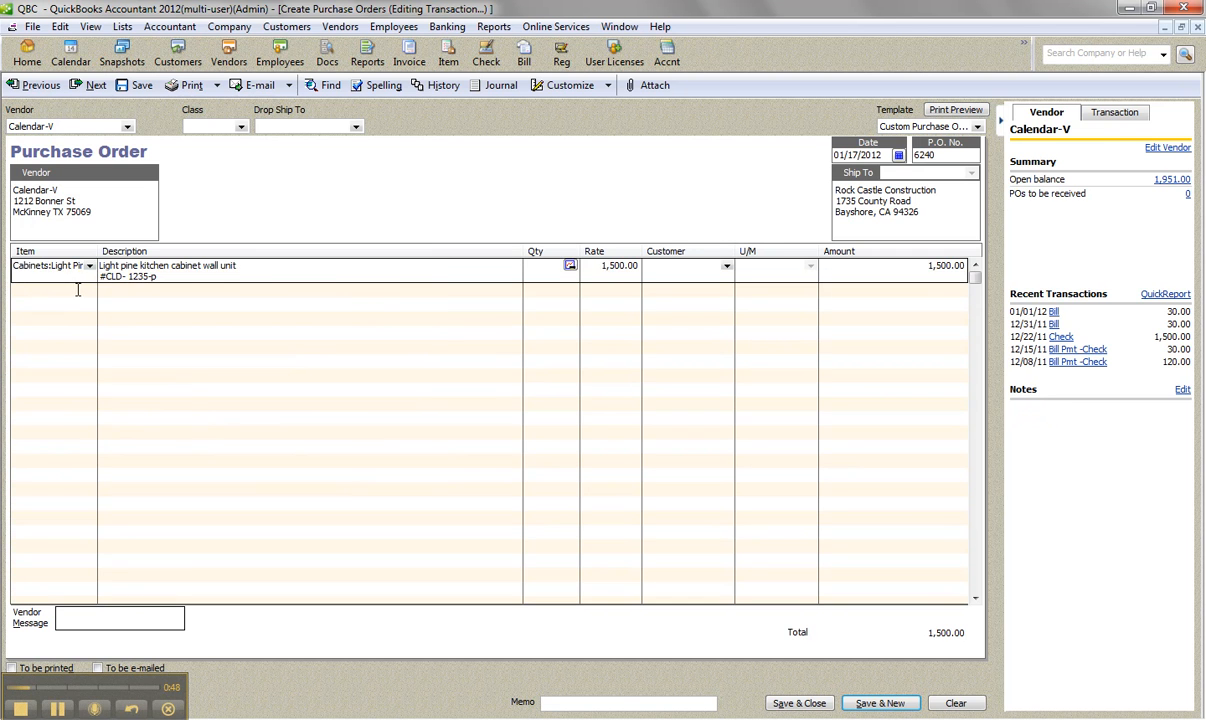
{"action": "left_click", "coordinate": [88, 292]}
{"action": "left_click", "coordinate": [89, 292]}
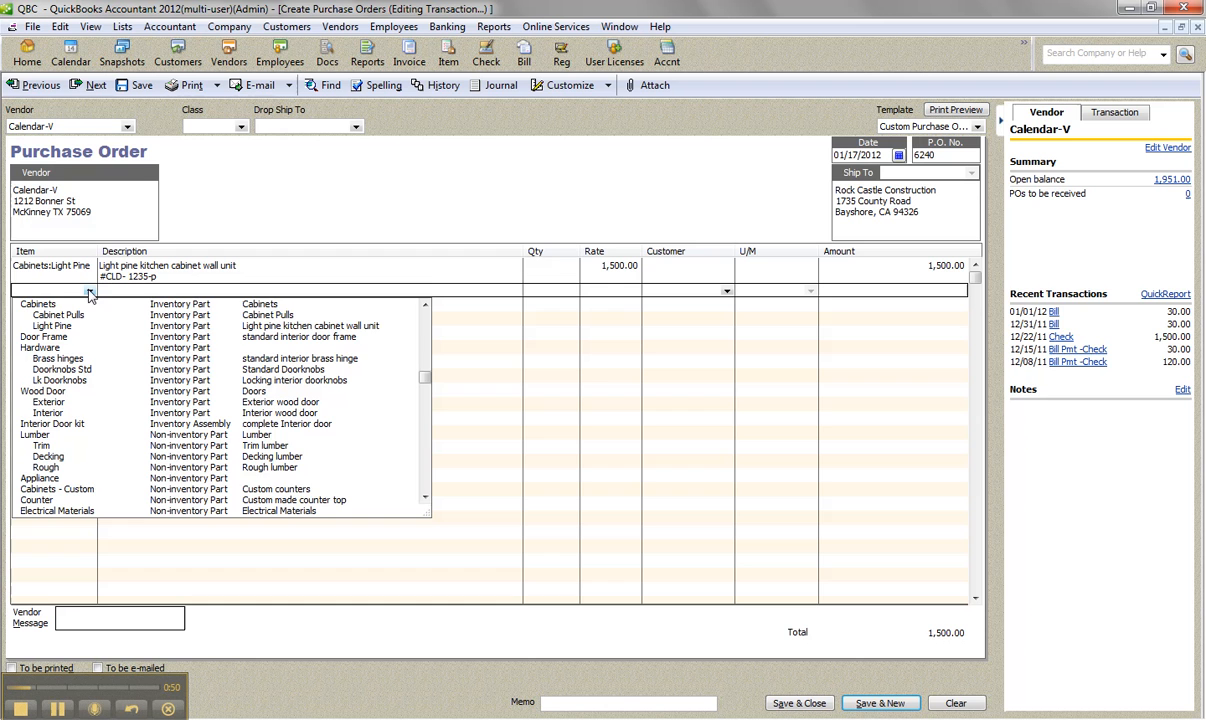
{"action": "left_click", "coordinate": [72, 360]}
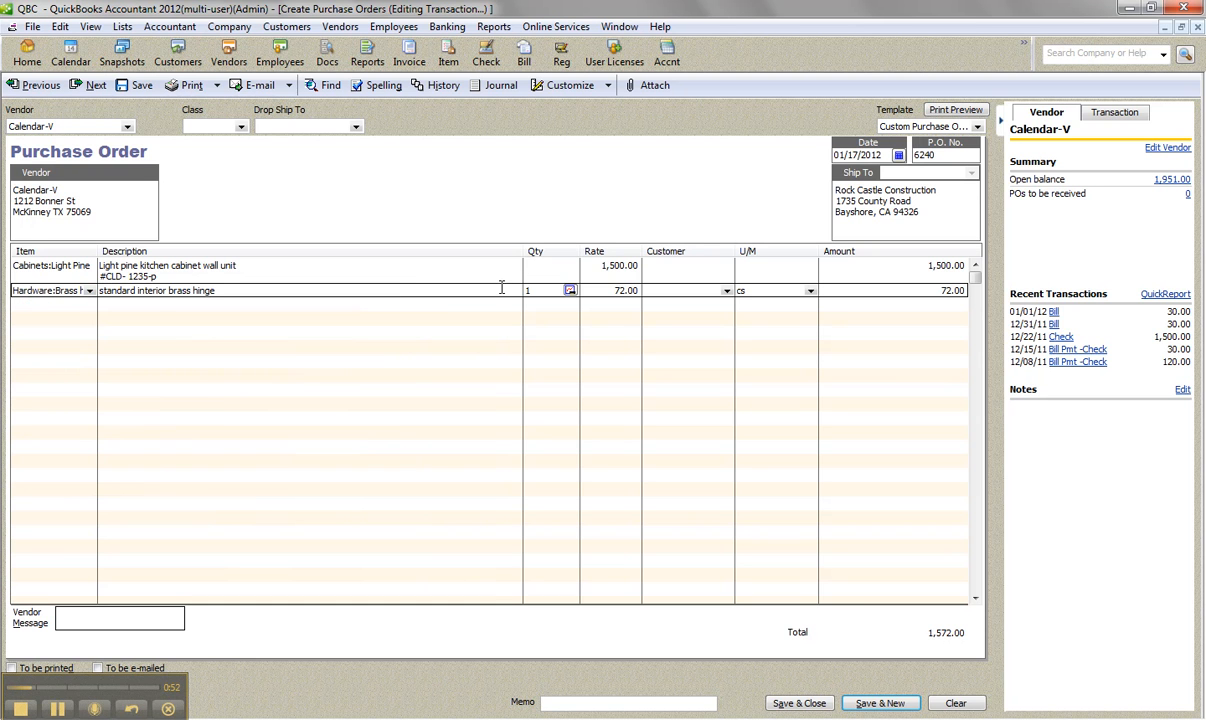
- Set the order quantity to 5 for the Light Pine cabinet and 25 cs for the brass hinges
{"action": "left_click", "coordinate": [539, 269]}
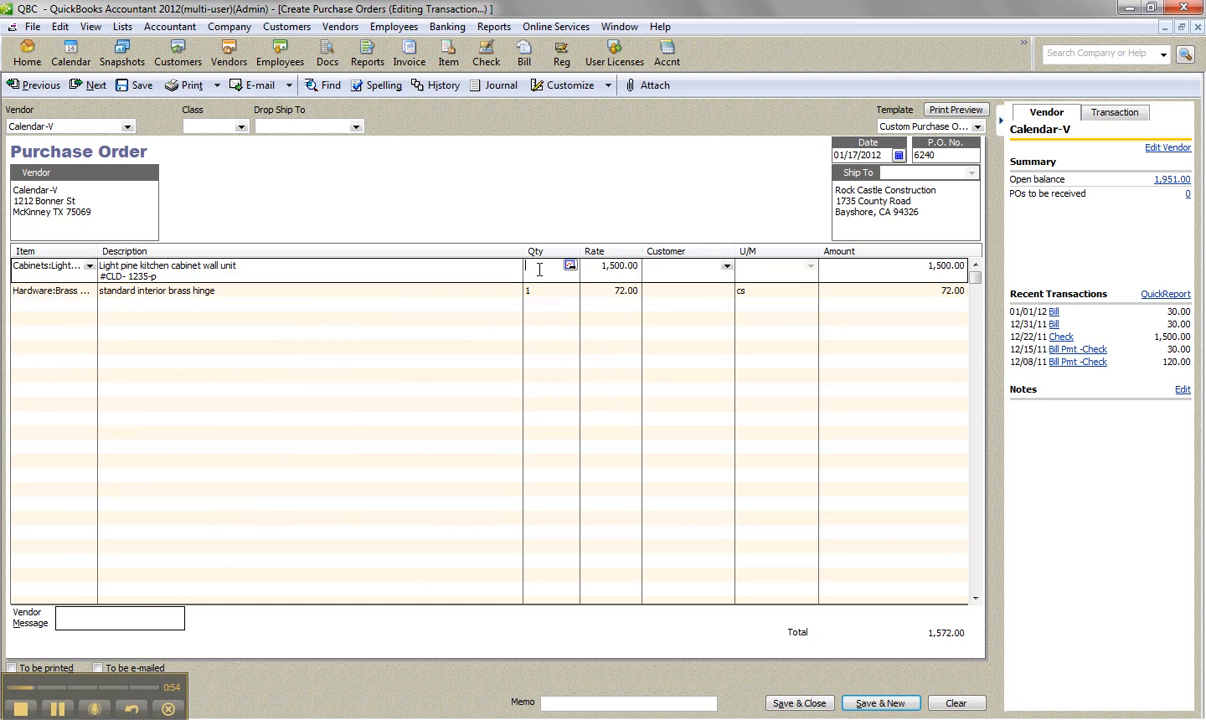
{"action": "type", "text": "5"}
{"action": "left_click", "coordinate": [528, 291]}
{"action": "left_click", "coordinate": [530, 291]}
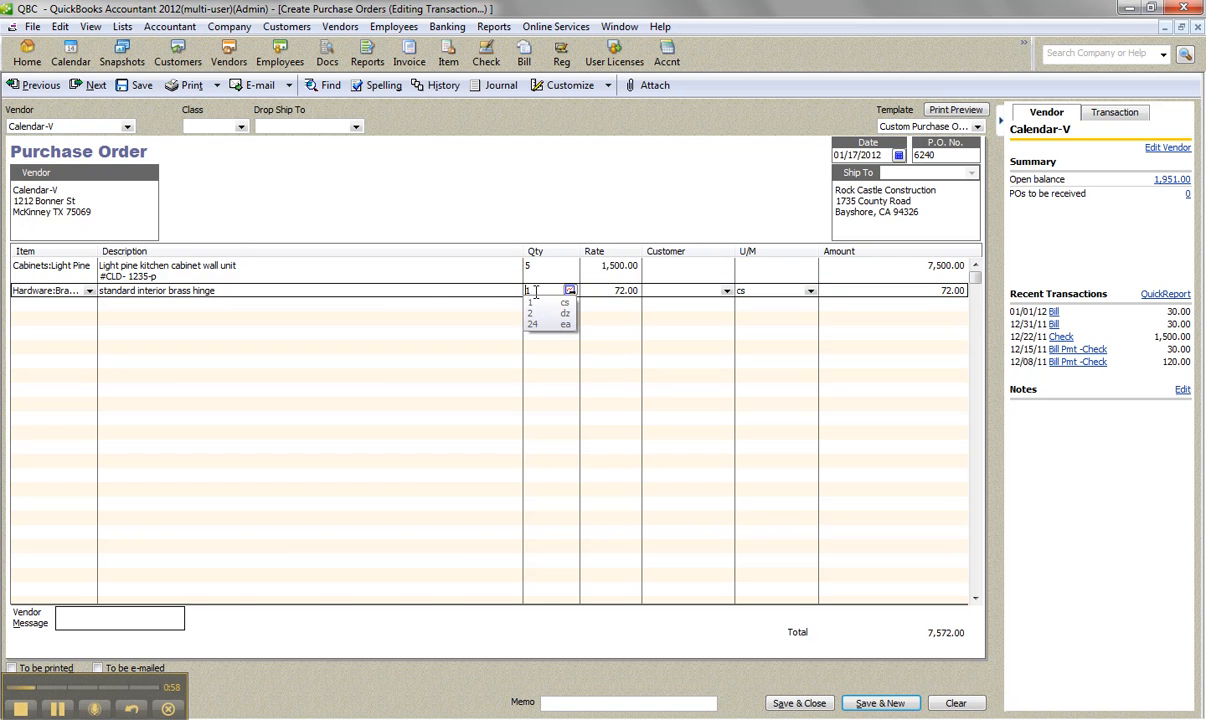
{"action": "key", "text": "BackSpace"}
{"action": "type", "text": "25"}
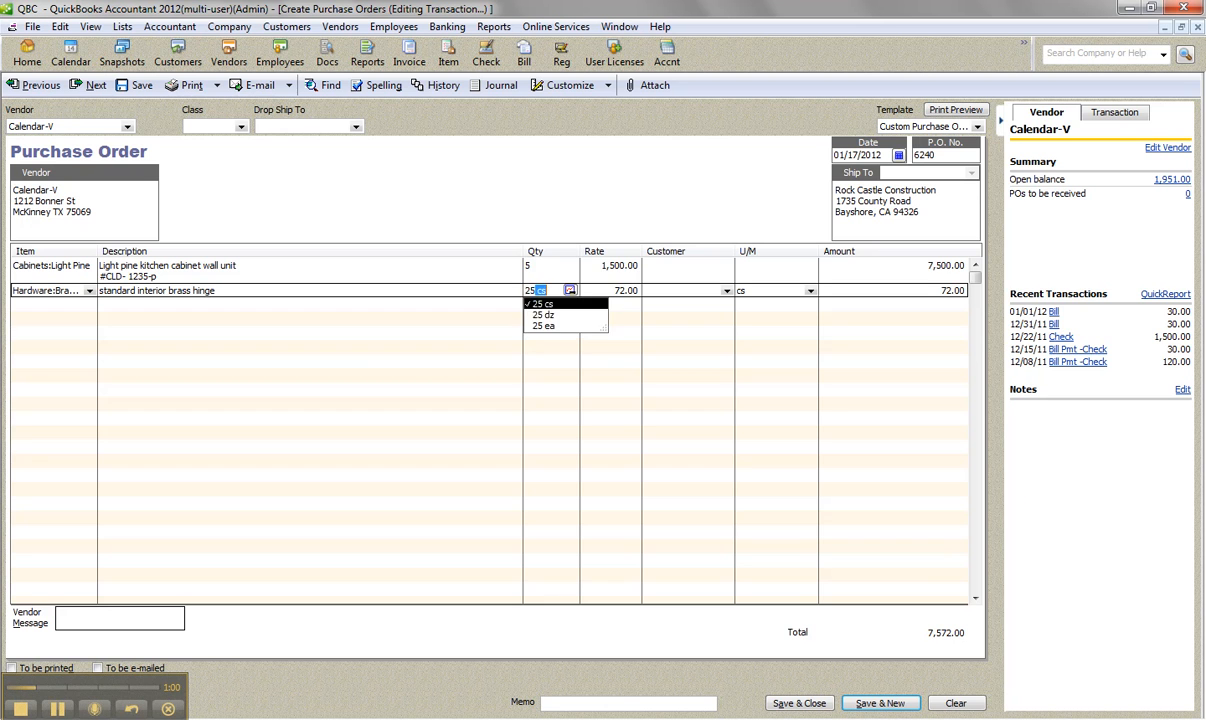
{"action": "key", "text": "Tab"}
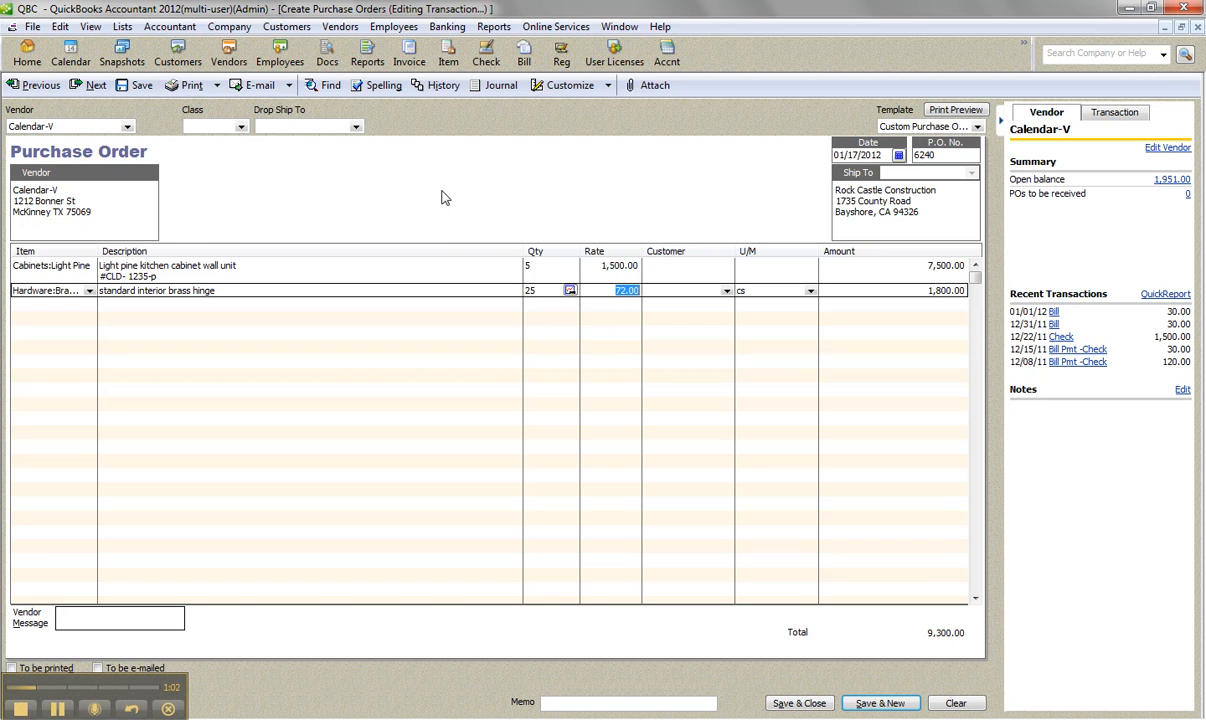
- Check the current availability of the brass hinges, including the purchase order details, and return to the order
{"action": "left_click", "coordinate": [570, 292]}
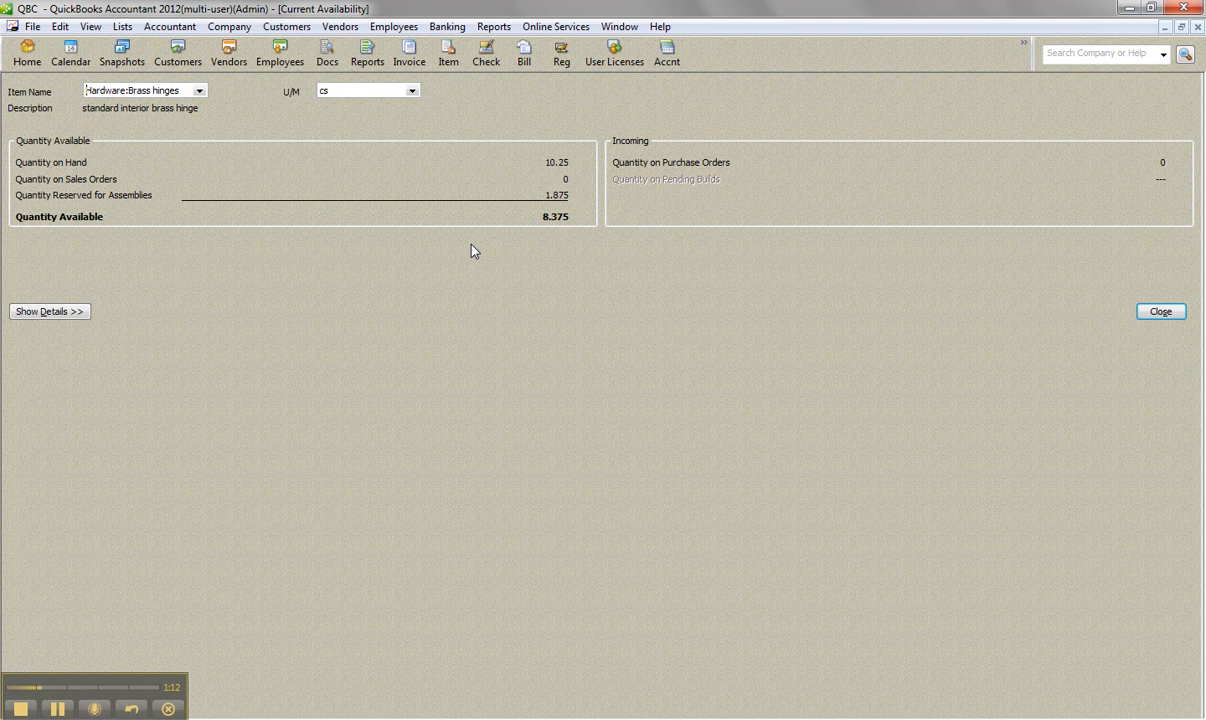
{"action": "left_click", "coordinate": [78, 311]}
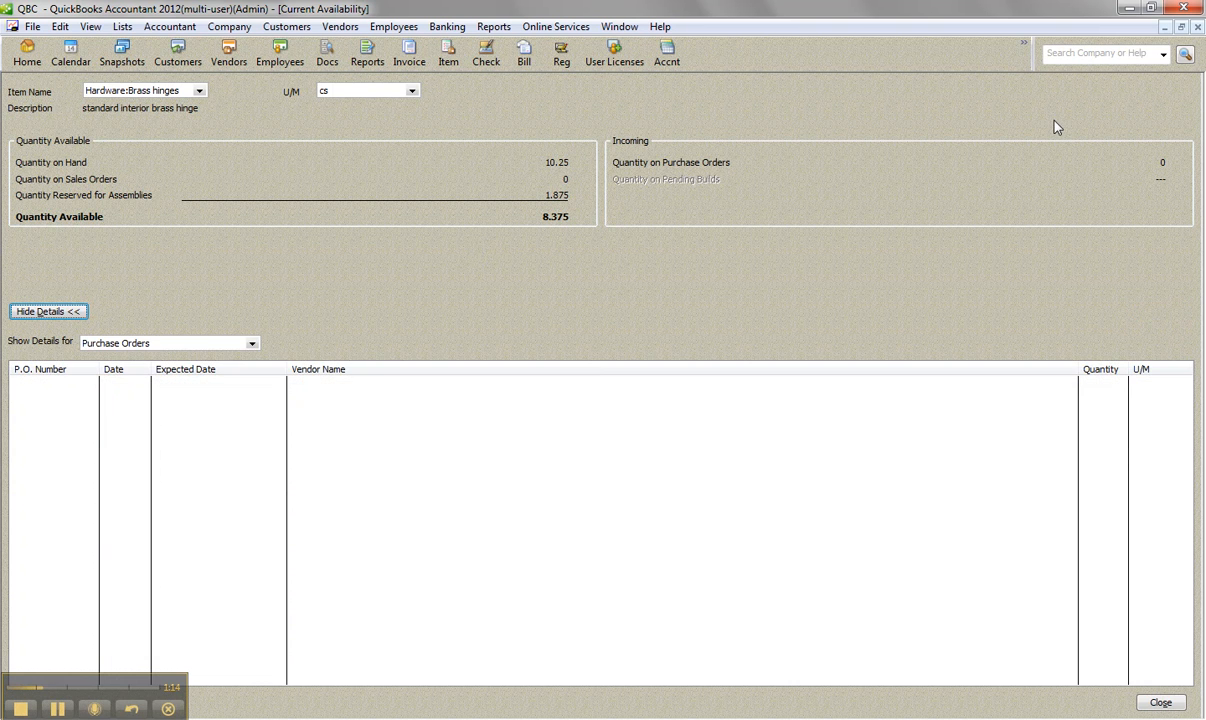
{"action": "left_click", "coordinate": [1197, 28]}
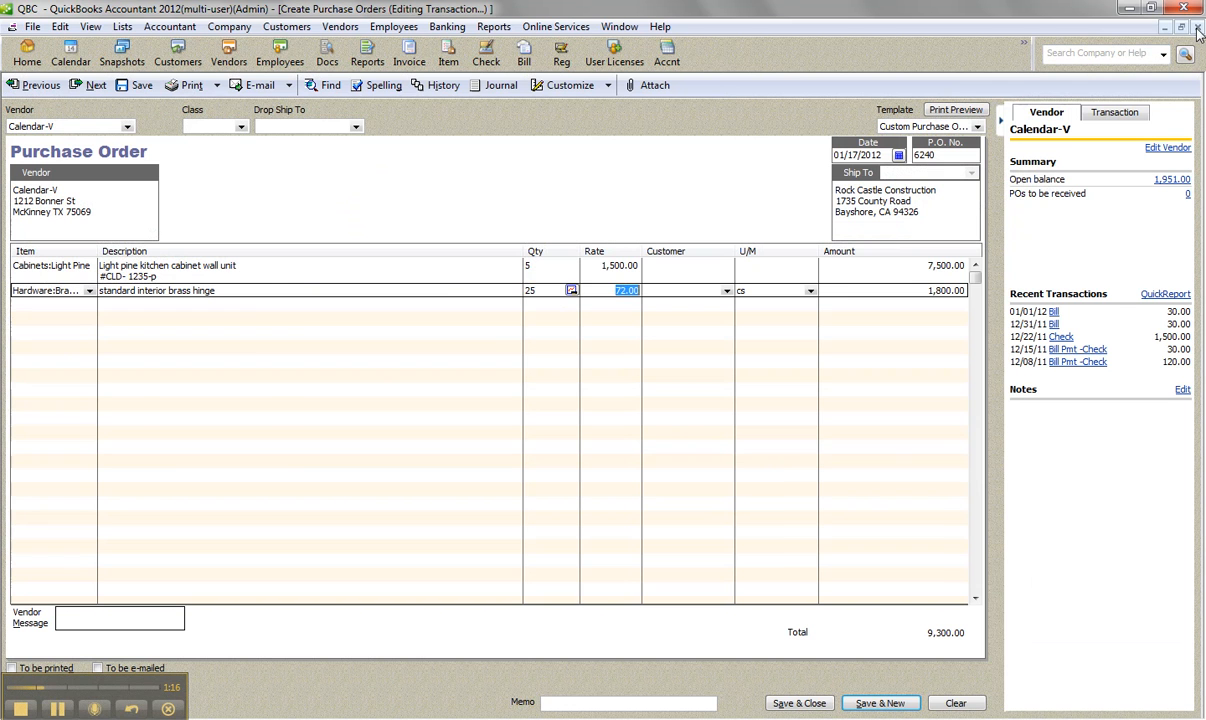
- Drop ship the order to the first customer's Kitchen job, then save and close it, ignoring the spelling suggestion for "CLD"
{"action": "left_click", "coordinate": [356, 129]}
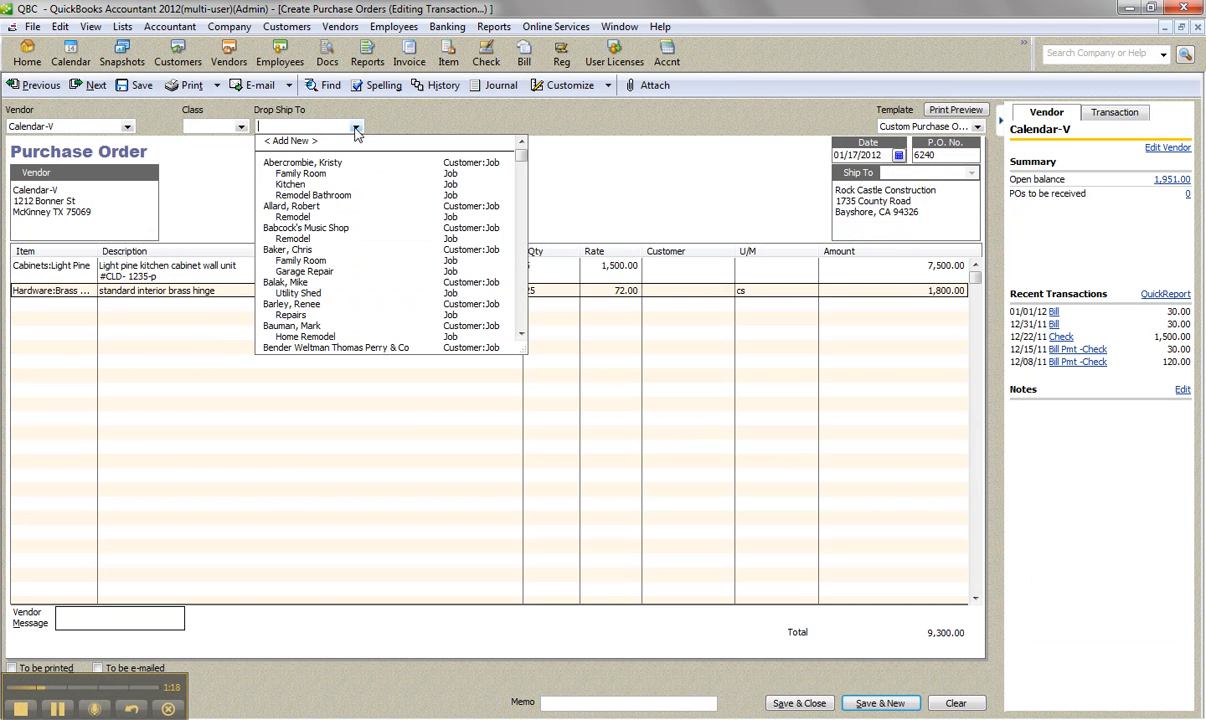
{"action": "left_click", "coordinate": [300, 185]}
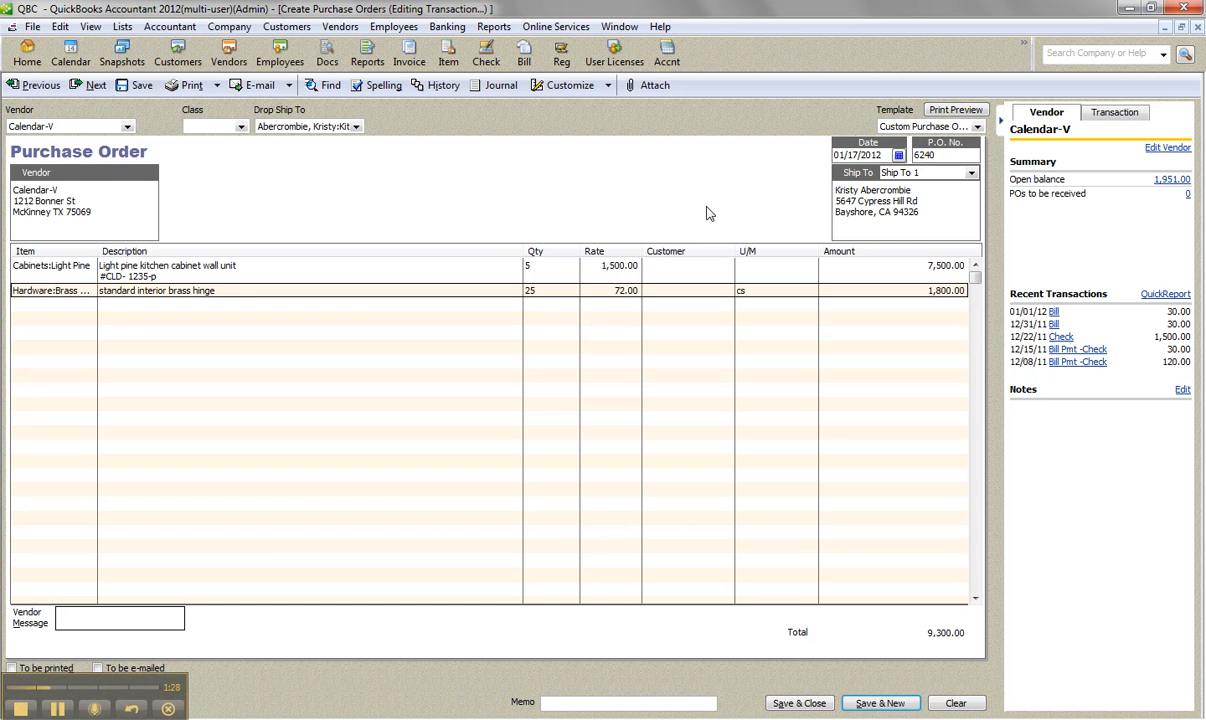
{"action": "left_click", "coordinate": [797, 704]}
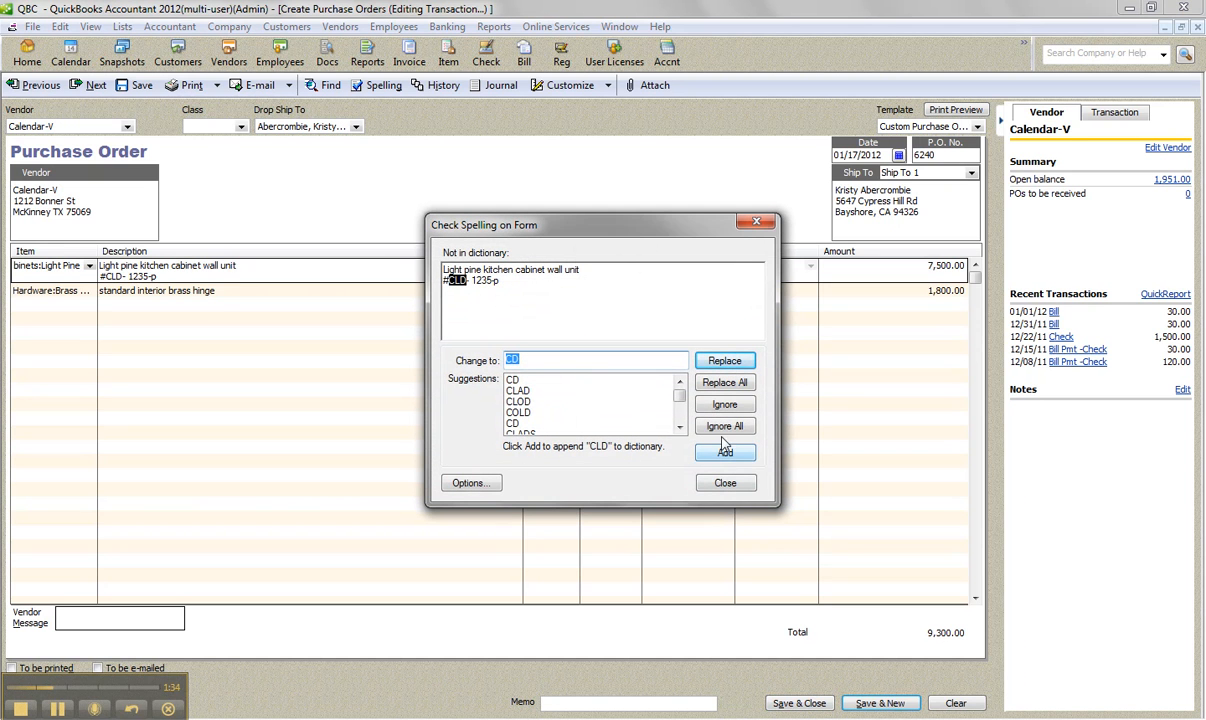
{"action": "left_click", "coordinate": [716, 405]}
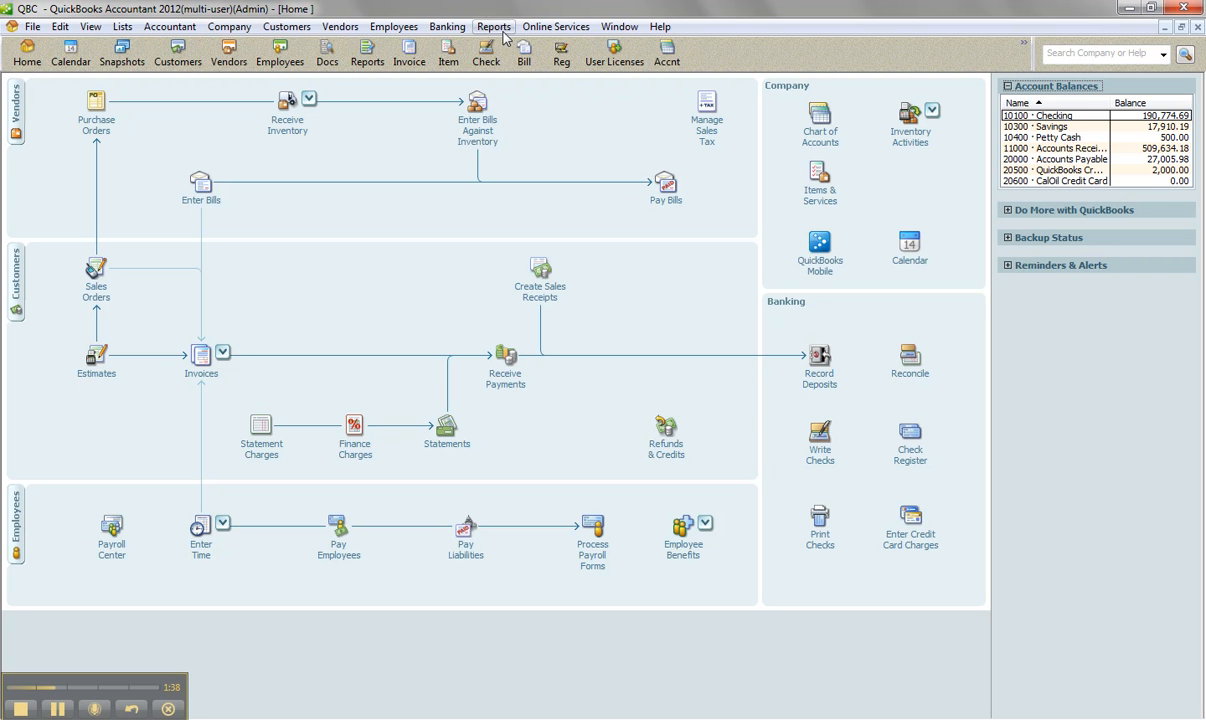
- Run the Open Purchase Orders Detail report to review the ordered and backordered items
{"action": "left_click", "coordinate": [483, 28]}
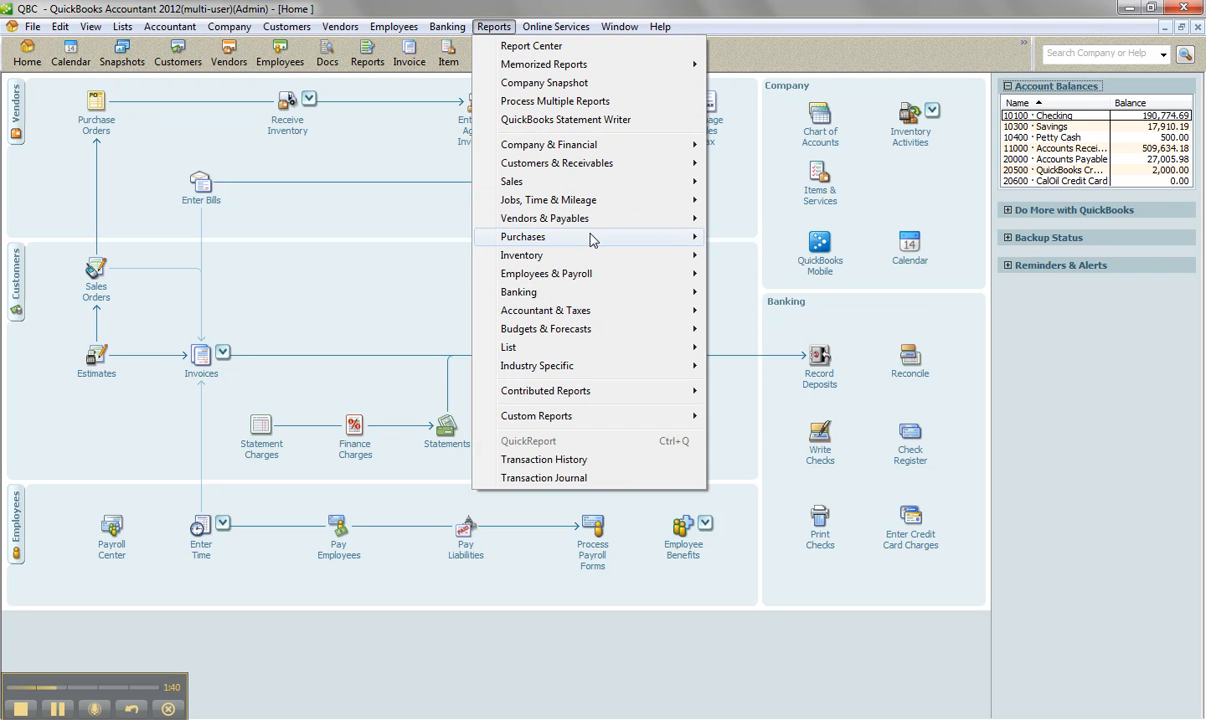
{"action": "mouse_move", "coordinate": [592, 237]}
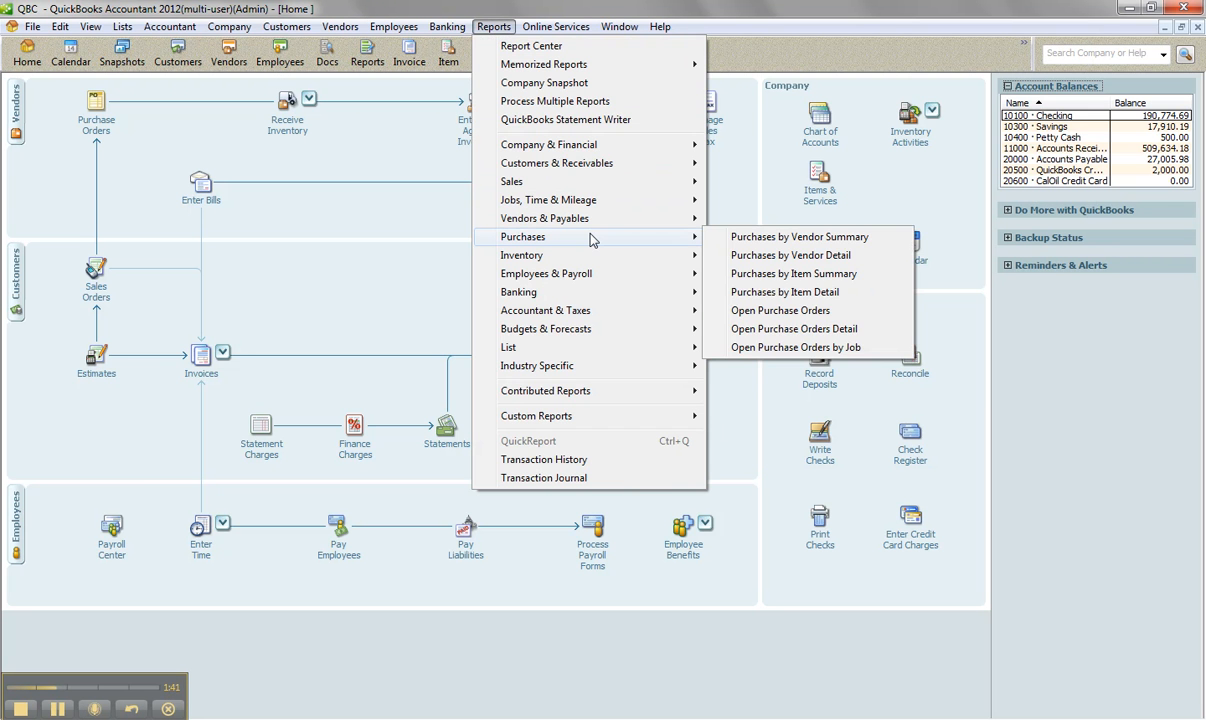
{"action": "left_click", "coordinate": [794, 329]}
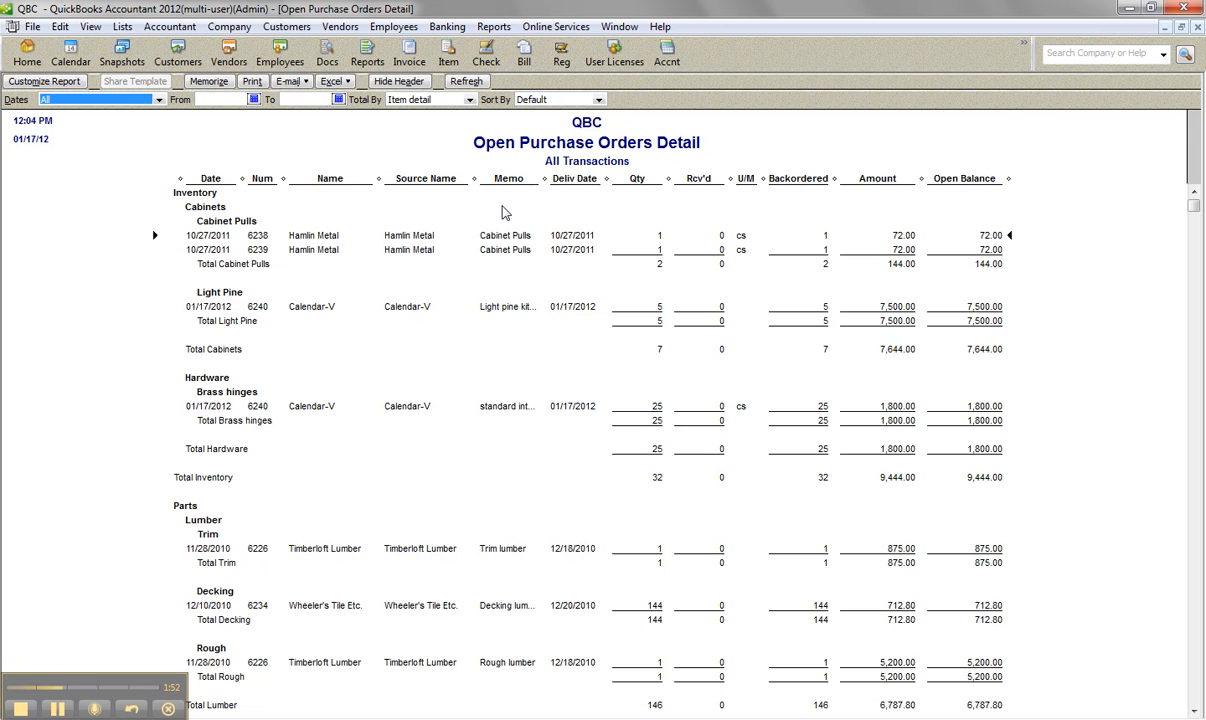
- Run the Open Purchase Orders report and view the Calendar-V purchase order from it
{"action": "left_click", "coordinate": [508, 33]}
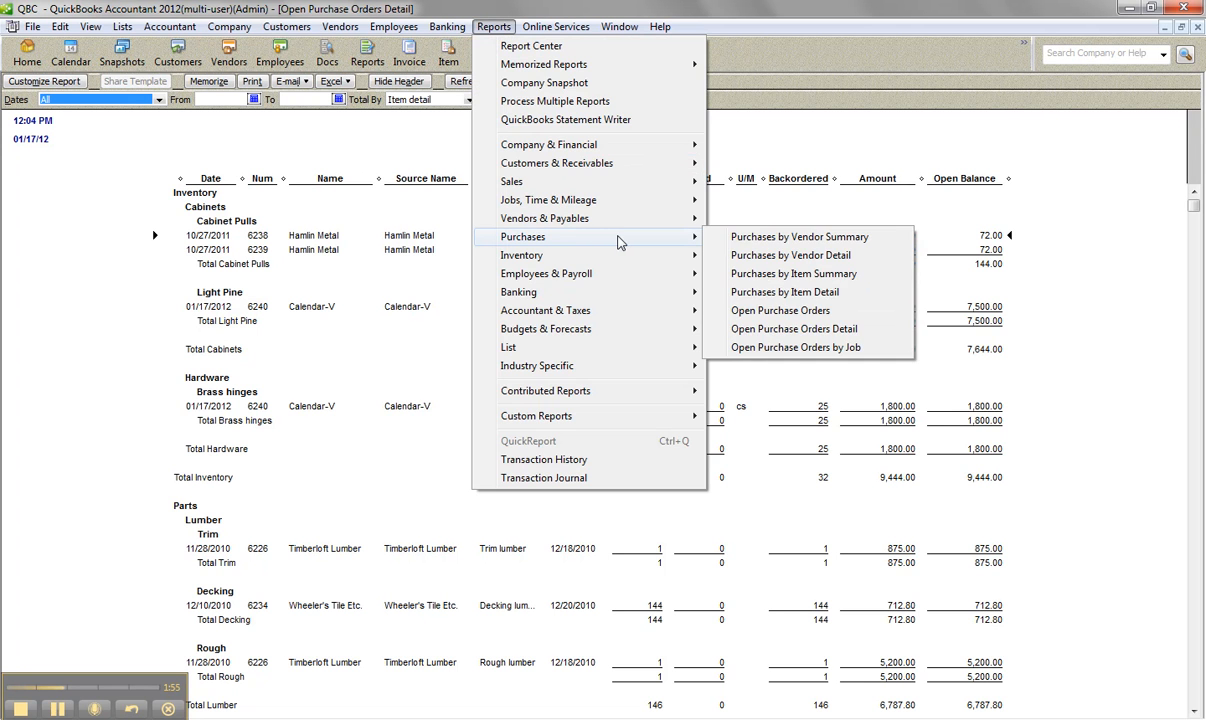
{"action": "left_click", "coordinate": [785, 310]}
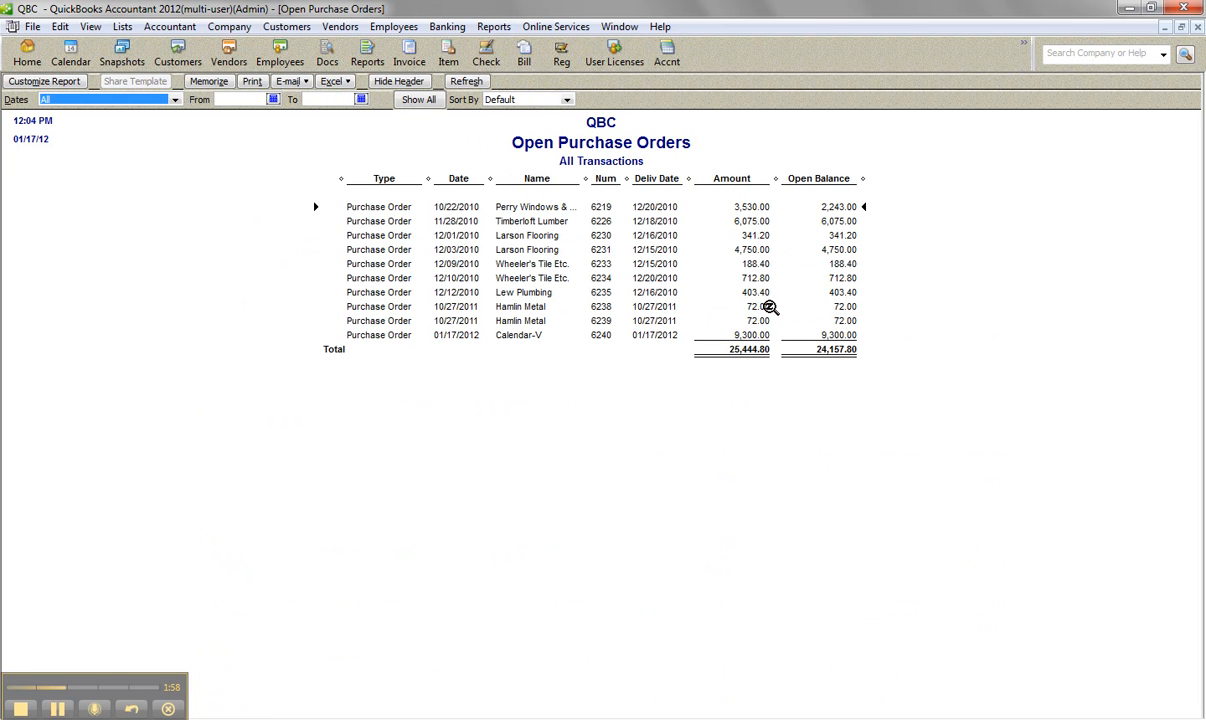
{"action": "double_click", "coordinate": [533, 337]}
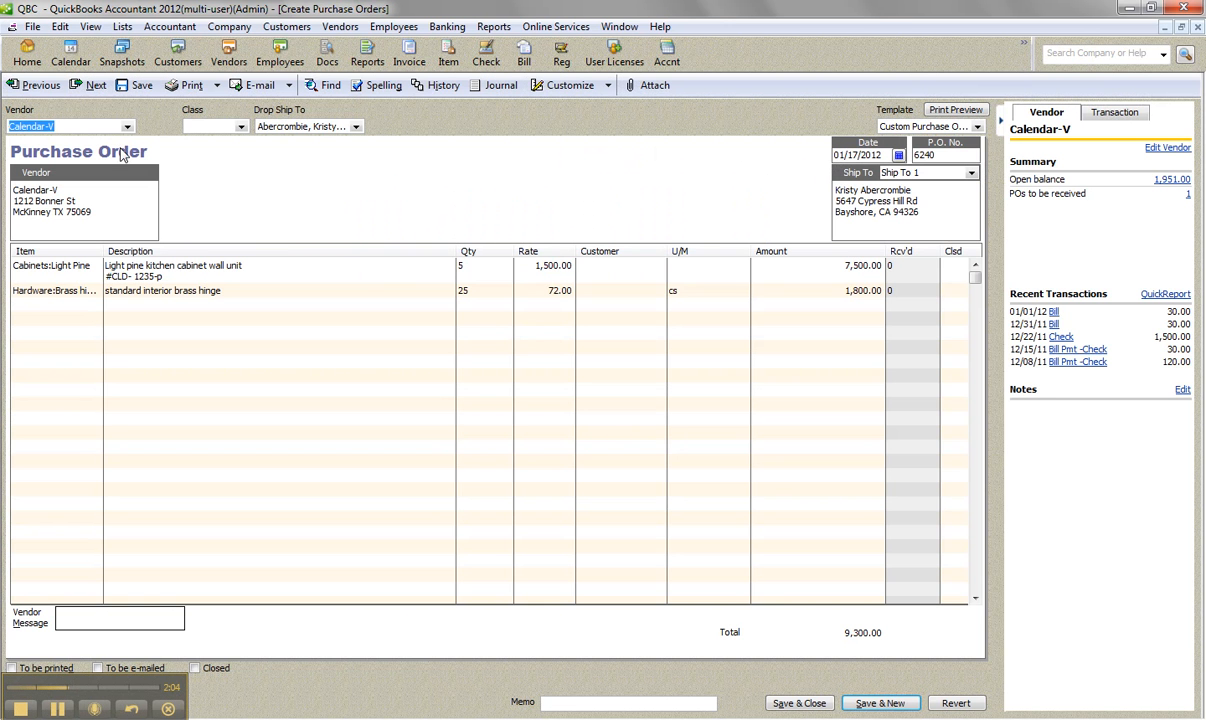
- Start receiving inventory with a bill and choose Calendar-V as the vendor
{"action": "left_click", "coordinate": [27, 52]}
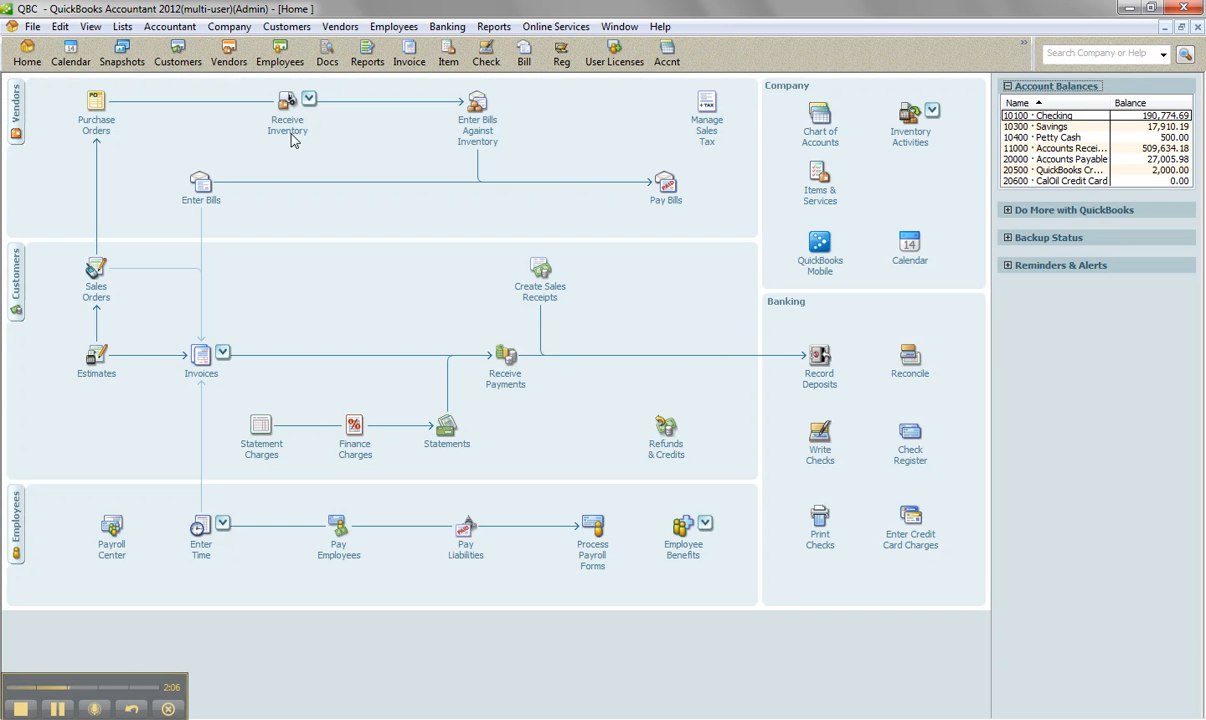
{"action": "left_click", "coordinate": [309, 98]}
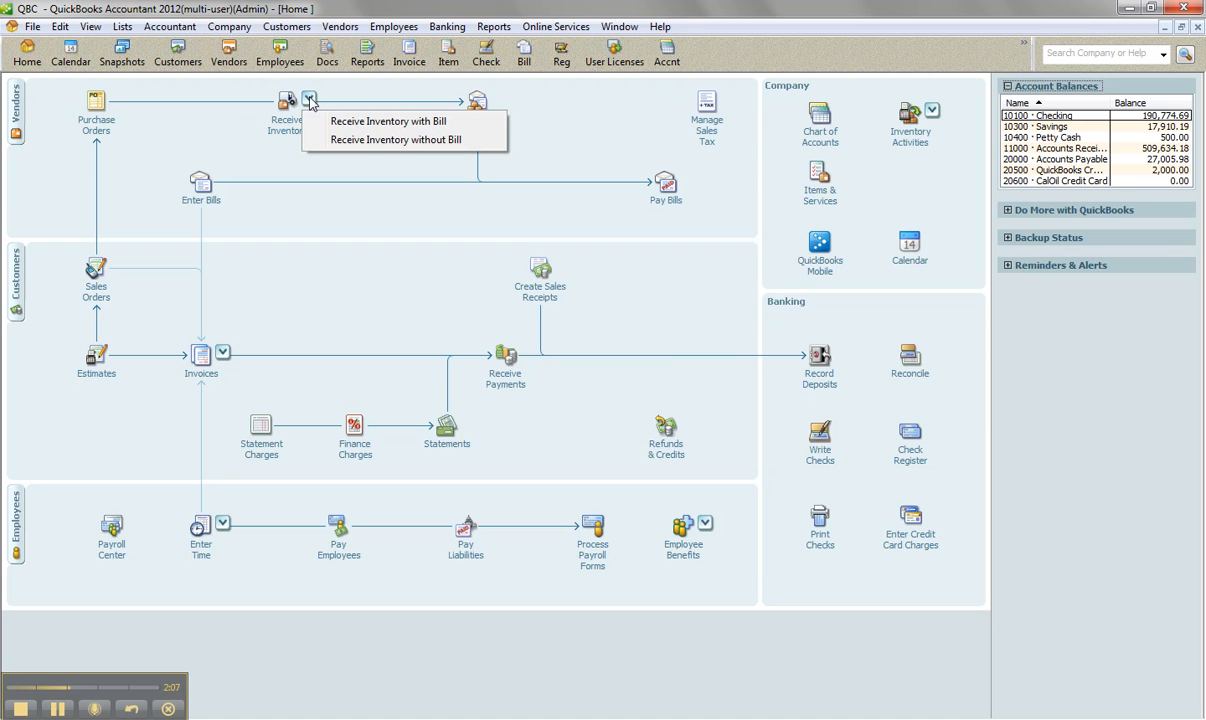
{"action": "left_click", "coordinate": [361, 123]}
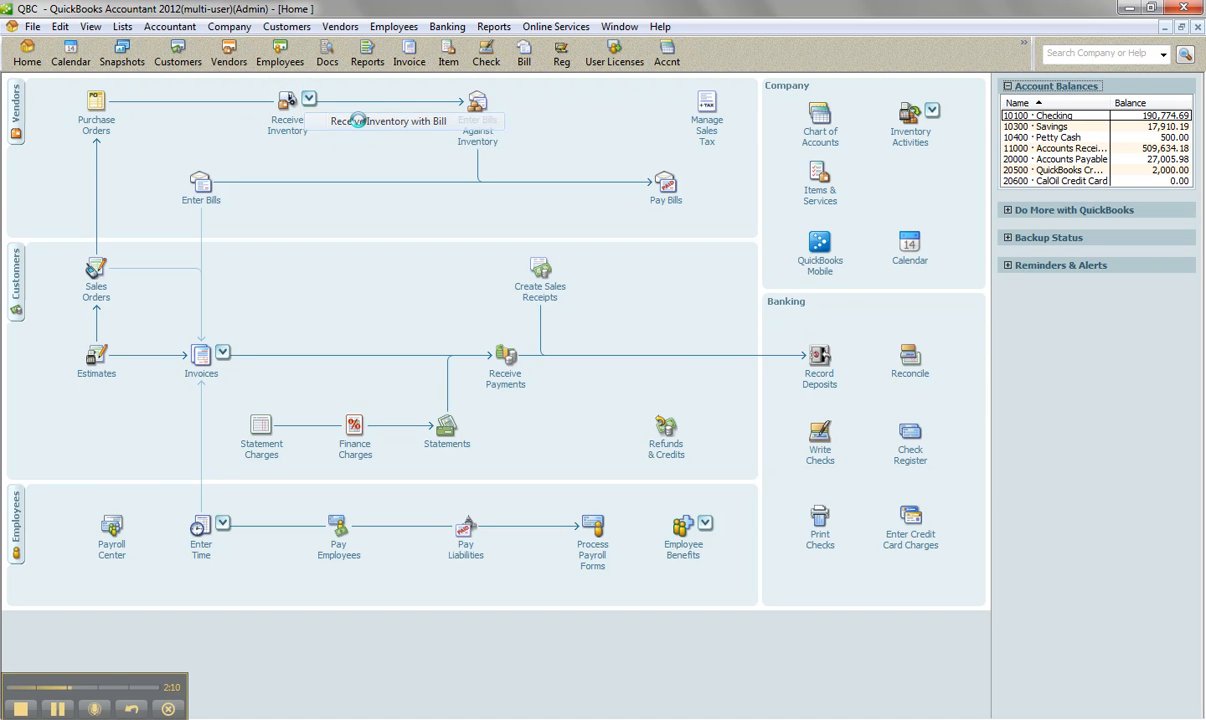
{"action": "left_click", "coordinate": [244, 157]}
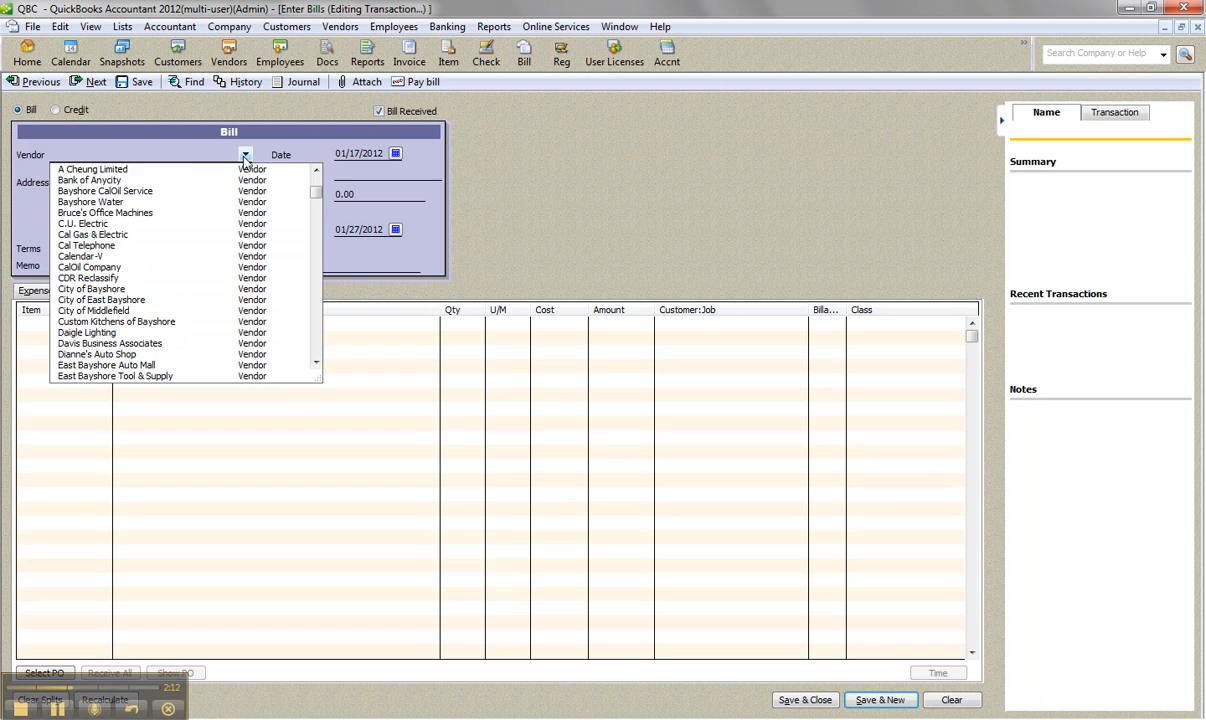
{"action": "left_click", "coordinate": [88, 261]}
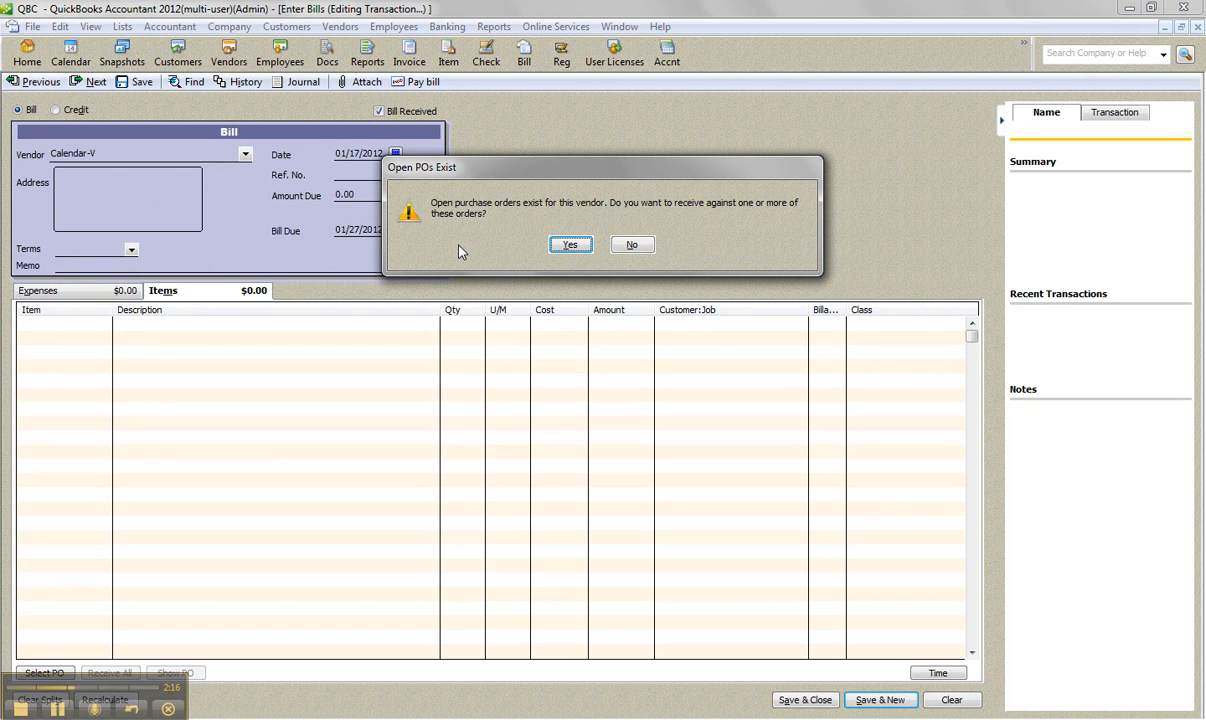
- Receive the items against Calendar-V's open purchase order dated 01/17/2012, then save and close the bill
{"action": "left_click", "coordinate": [568, 245]}
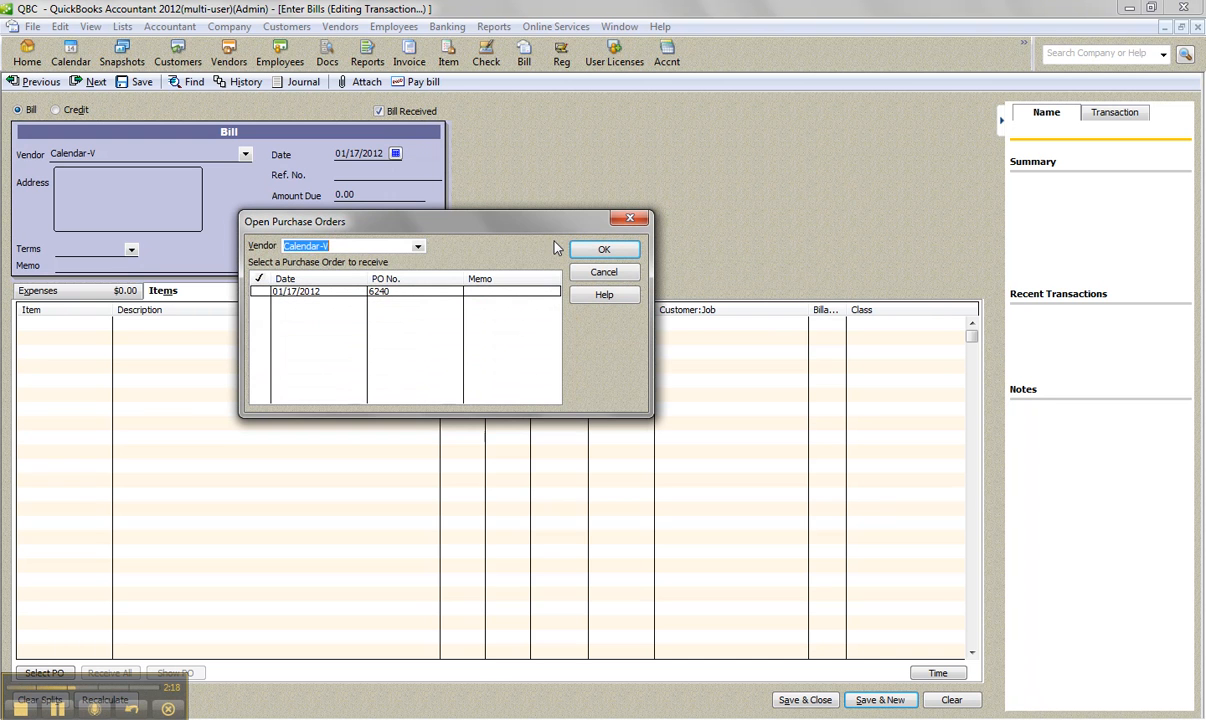
{"action": "left_click", "coordinate": [259, 291]}
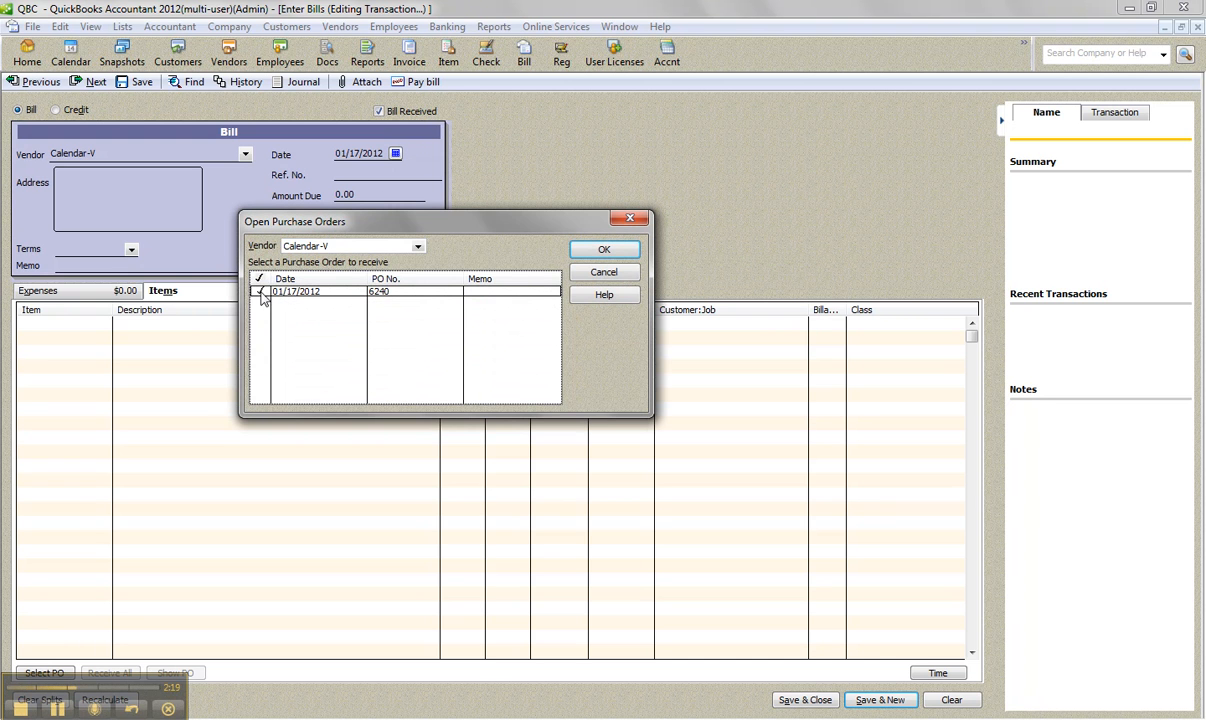
{"action": "left_click", "coordinate": [605, 250]}
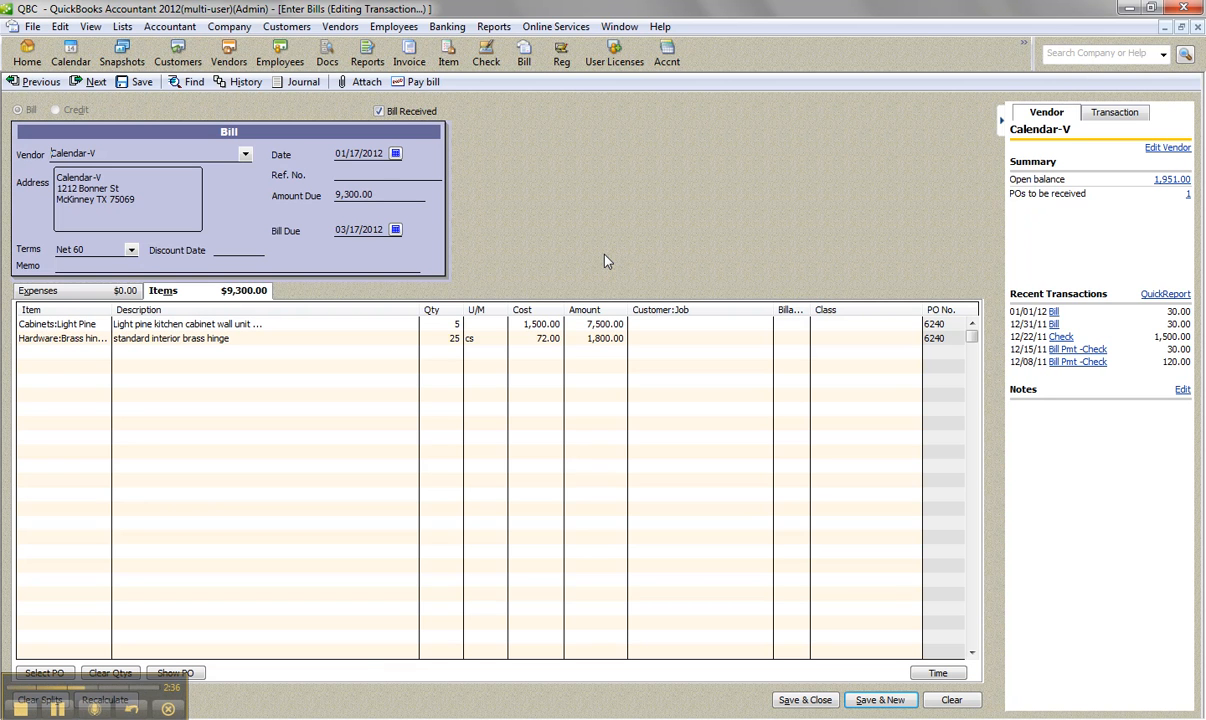
{"action": "left_click", "coordinate": [795, 700]}
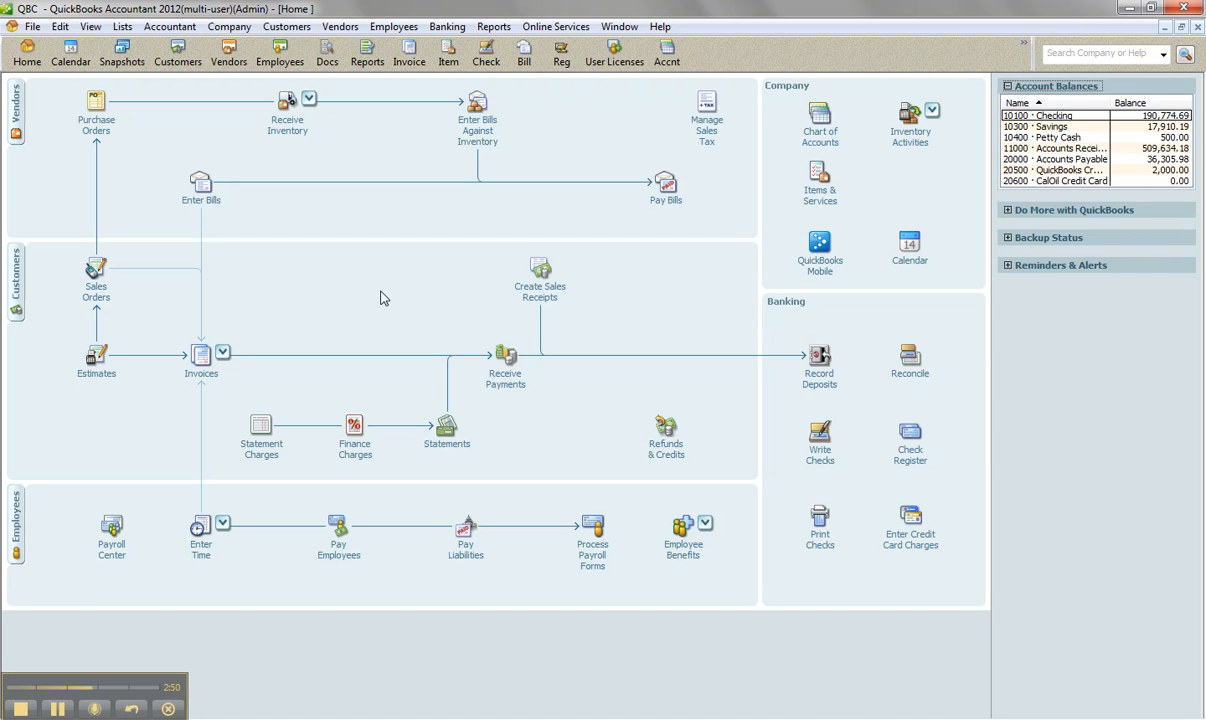
- View Calendar-V's 01/17/2012 purchase order from its vendor transactions to check its received status
{"action": "left_click", "coordinate": [229, 57]}
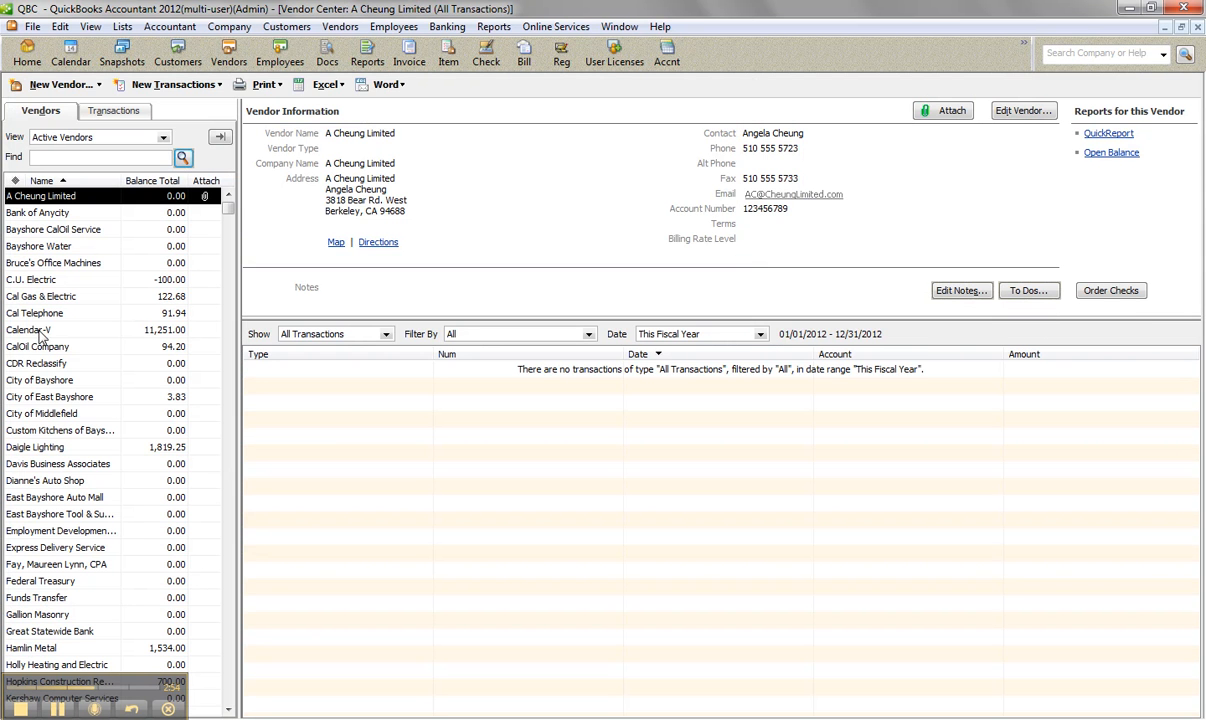
{"action": "left_click", "coordinate": [32, 331]}
{"action": "left_click", "coordinate": [346, 375]}
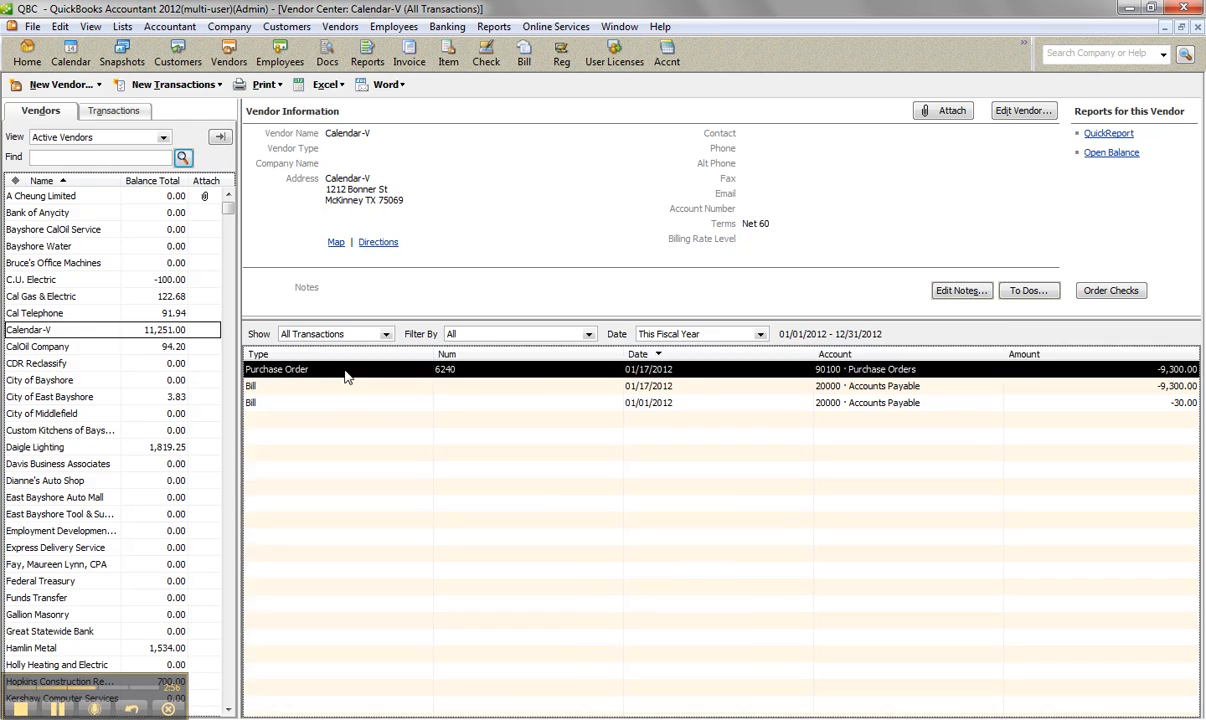
{"action": "double_click", "coordinate": [346, 375]}
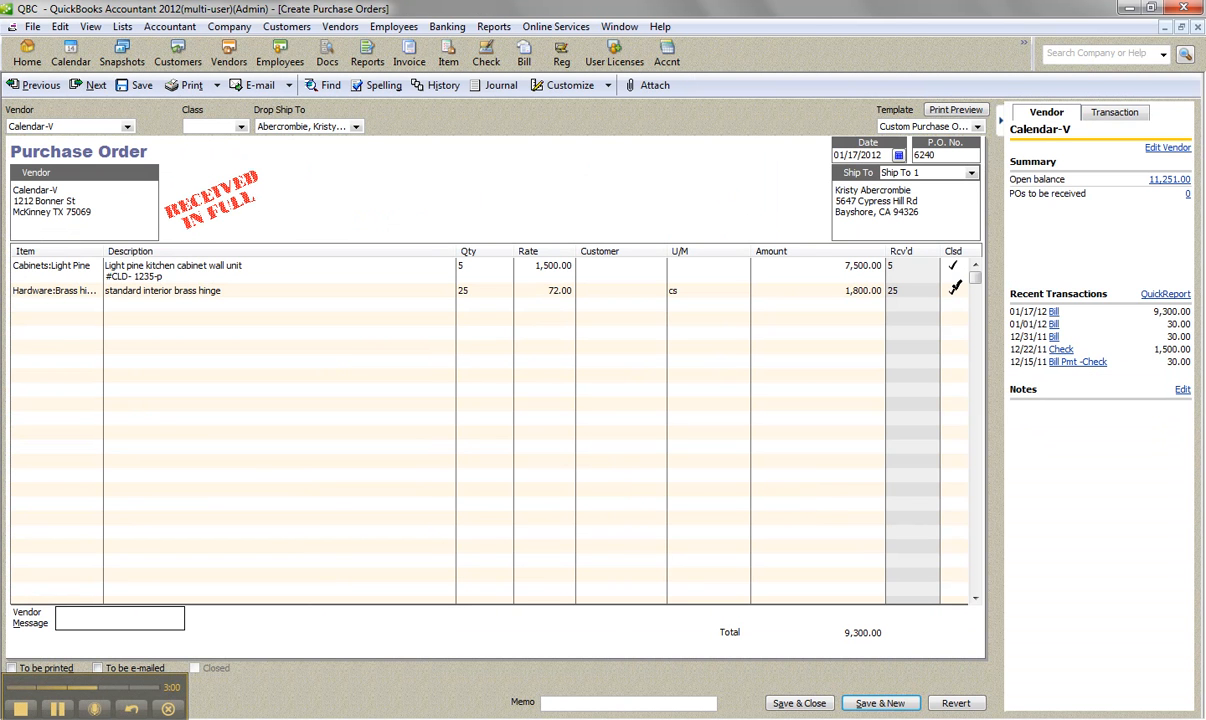
- View the transaction history of Calendar-V's purchase order to check its linked receipts, and close it
{"action": "left_click", "coordinate": [437, 86]}
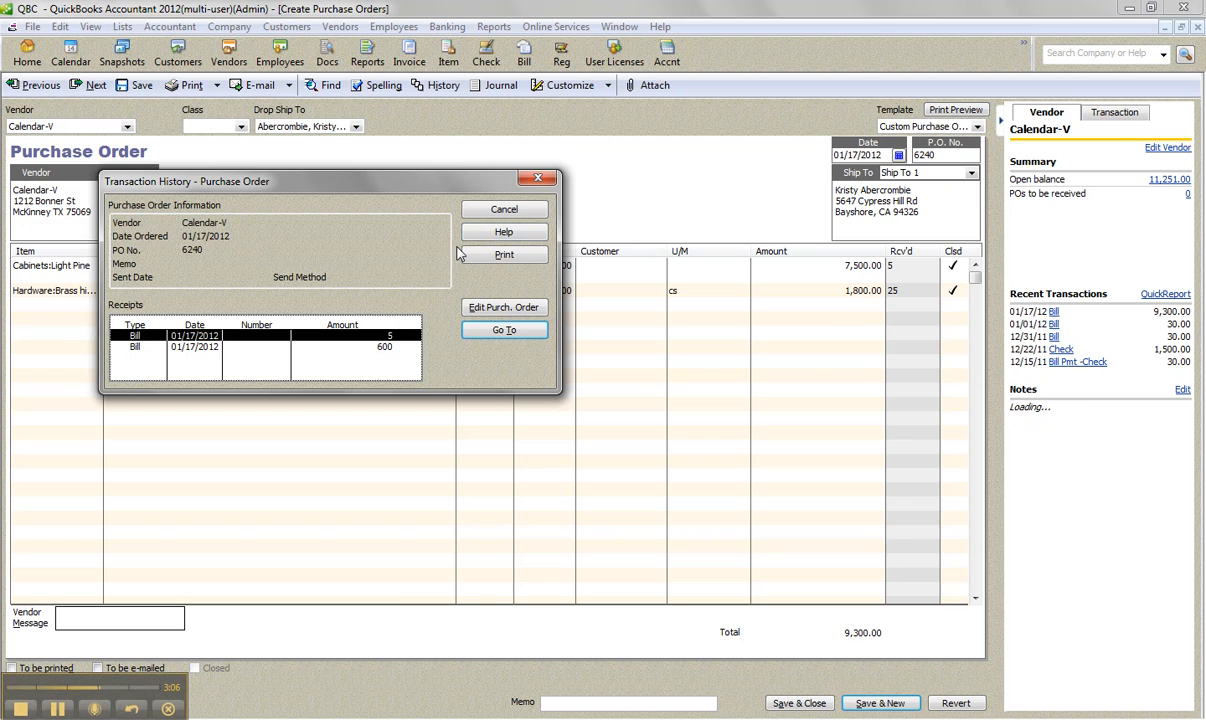
{"action": "left_click", "coordinate": [470, 208]}
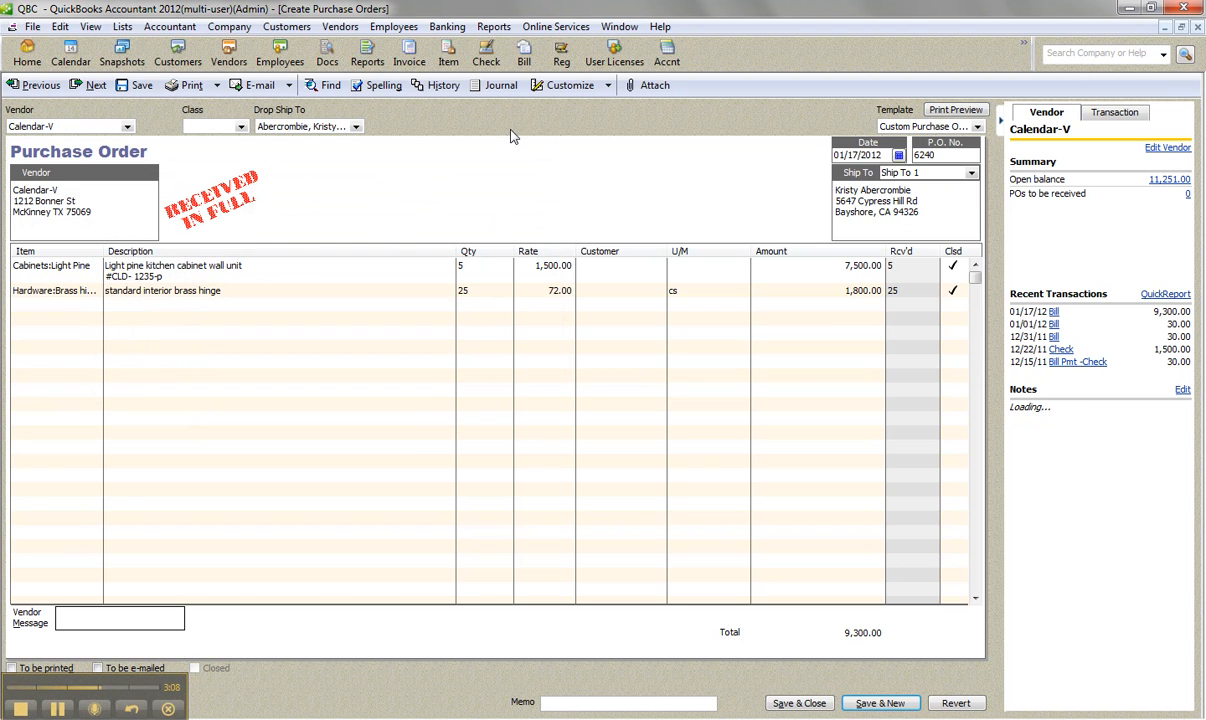
- Review the purchase order's transaction journal with the Account column widened to show full account names, then close it and return to the home page
{"action": "left_click", "coordinate": [500, 86]}
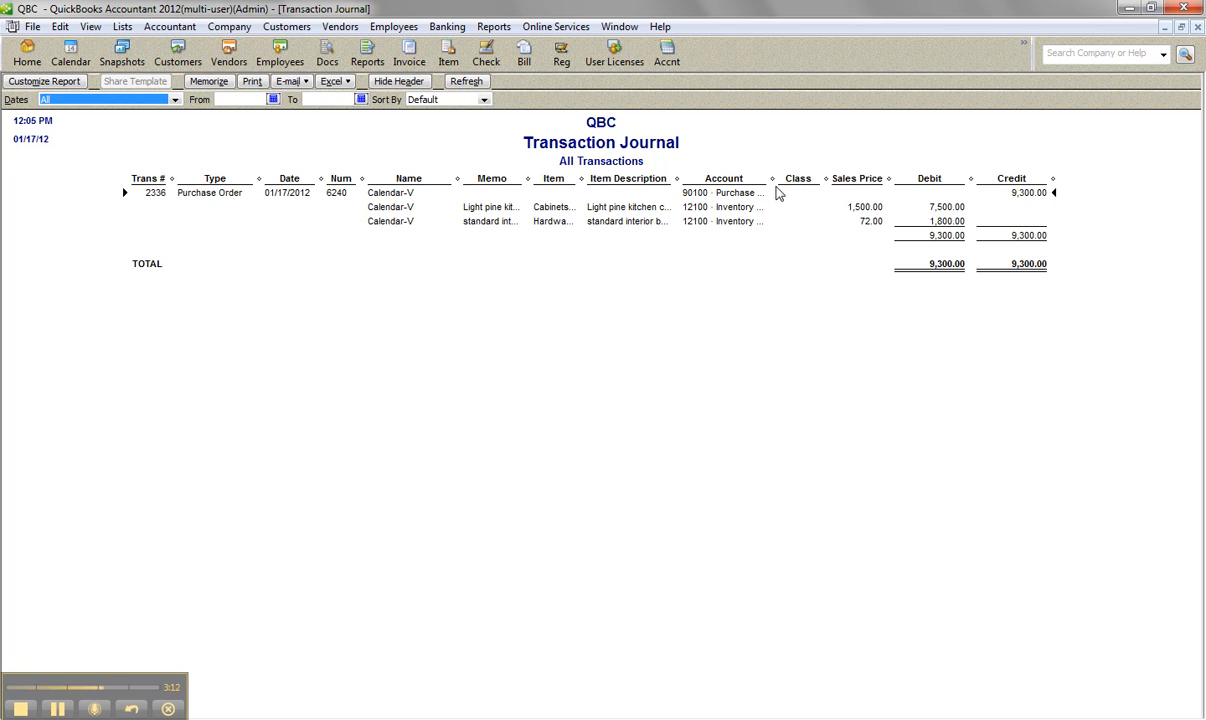
{"action": "left_click_drag", "start_coordinate": [772, 180], "coordinate": [788, 179]}
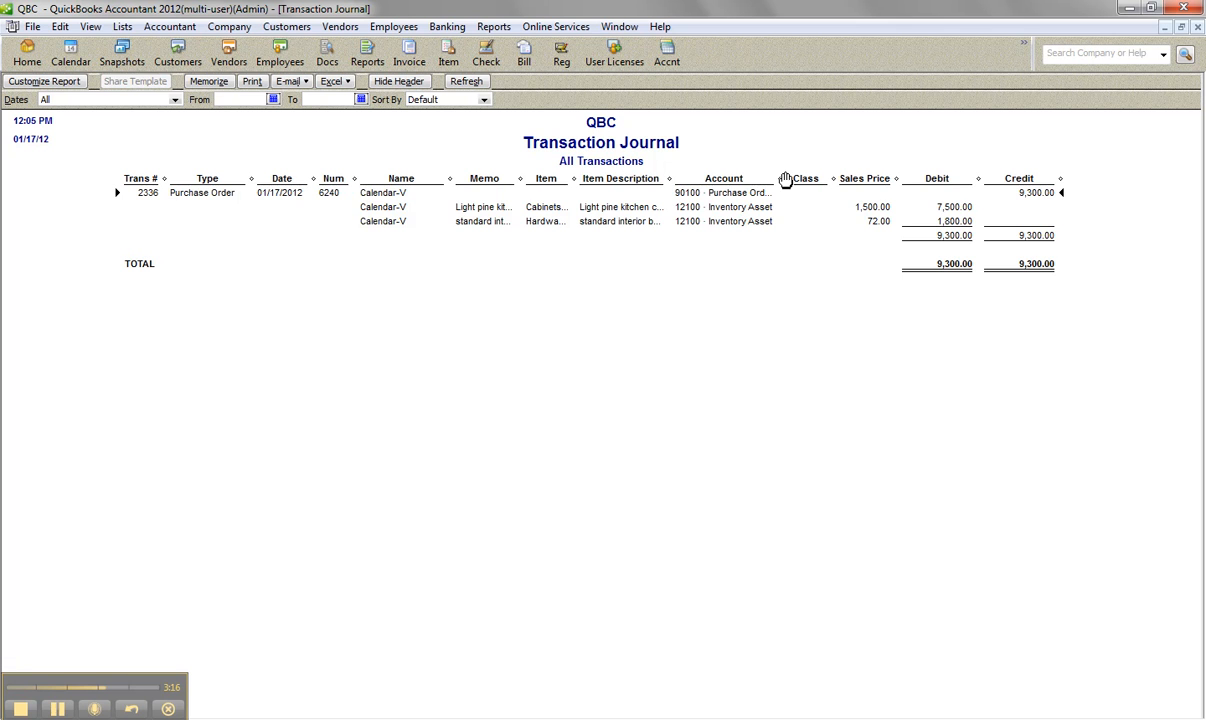
{"action": "left_click_drag", "start_coordinate": [783, 181], "coordinate": [788, 180]}
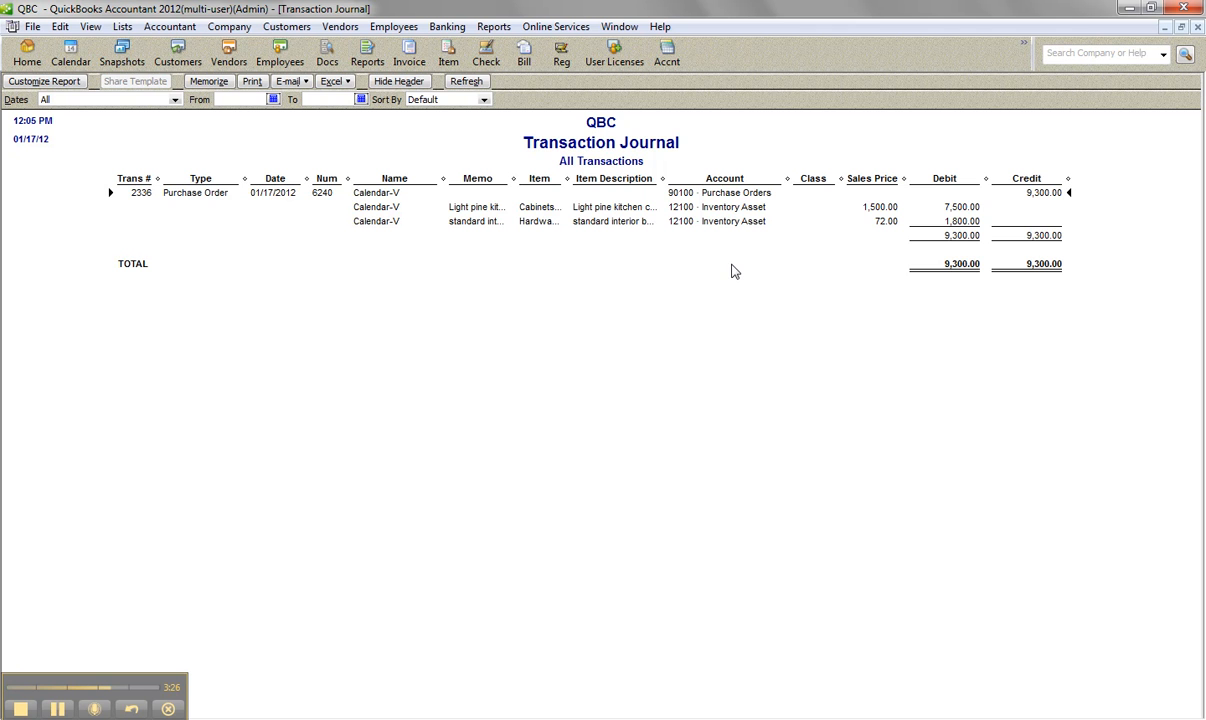
{"action": "left_click", "coordinate": [1200, 29]}
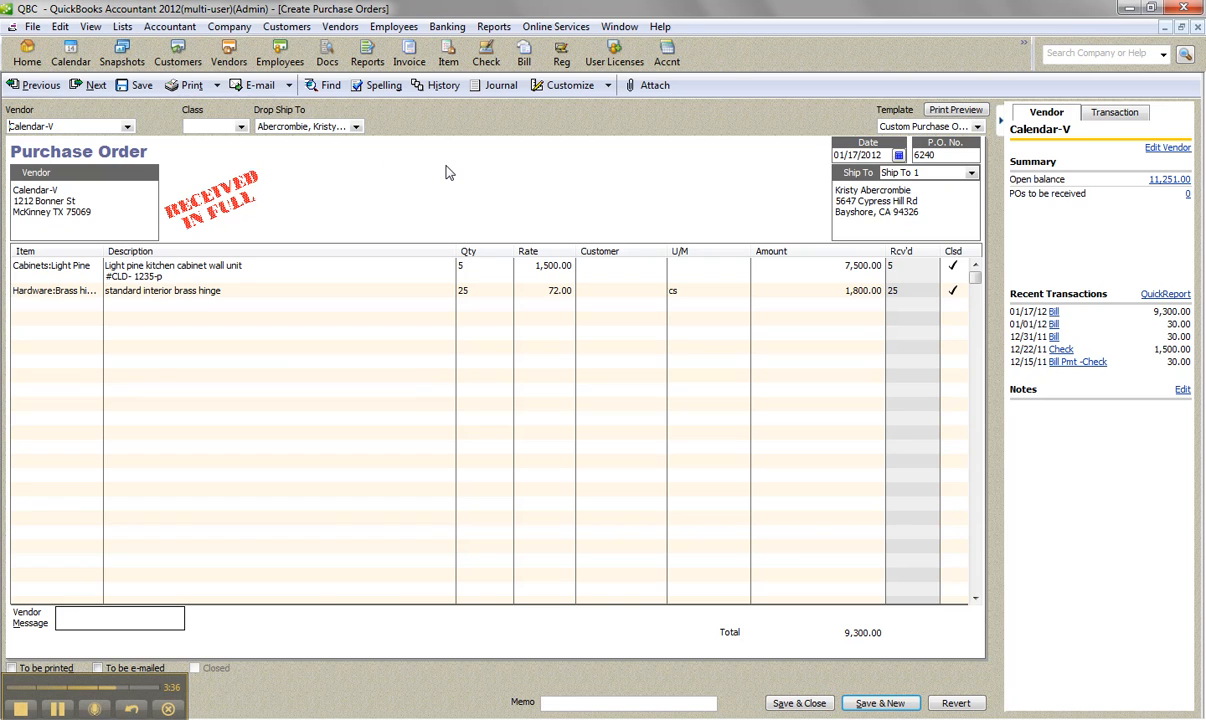
{"action": "left_click", "coordinate": [27, 52]}
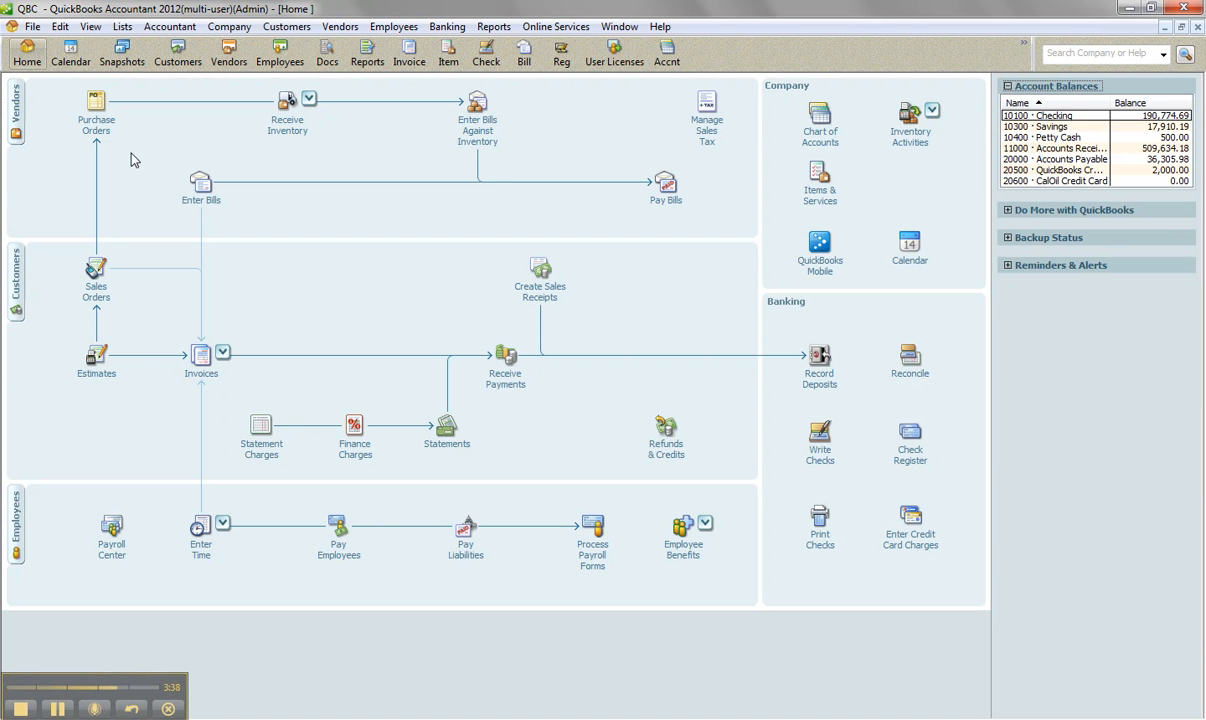